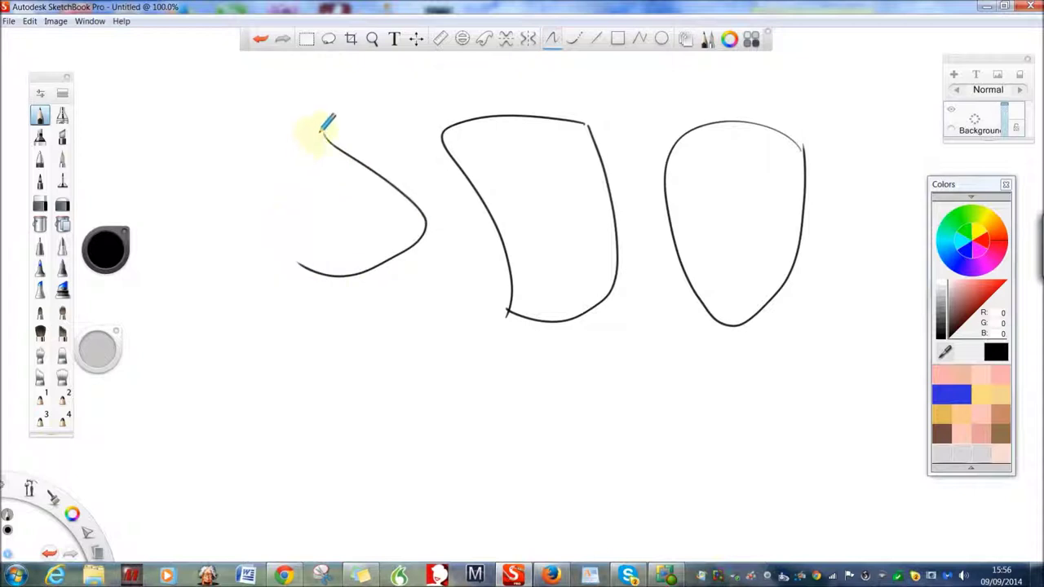
- Sketch three irregular closed head shapes in a row beneath the upper three, including a figure-eight outline
mouse_move(393, 316)
left_mouse_down()
mouse_move(458, 351)
mouse_move(455, 445)
mouse_move(364, 414)
mouse_move(371, 360)
mouse_move(399, 318)
left_mouse_up()
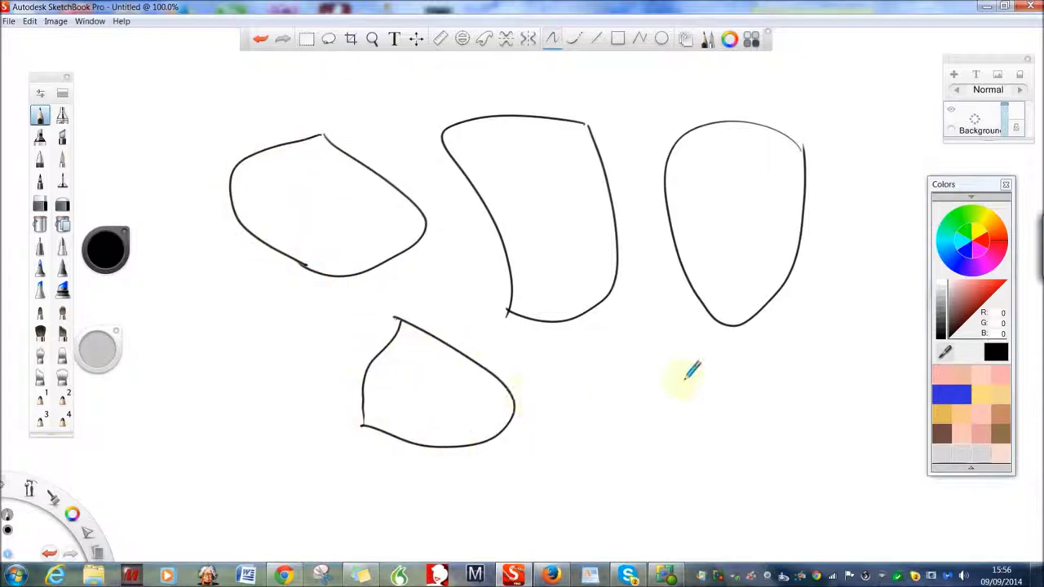
mouse_move(694, 336)
left_mouse_down()
mouse_move(628, 368)
mouse_move(603, 428)
mouse_move(683, 458)
mouse_move(675, 398)
mouse_move(706, 360)
left_mouse_up()
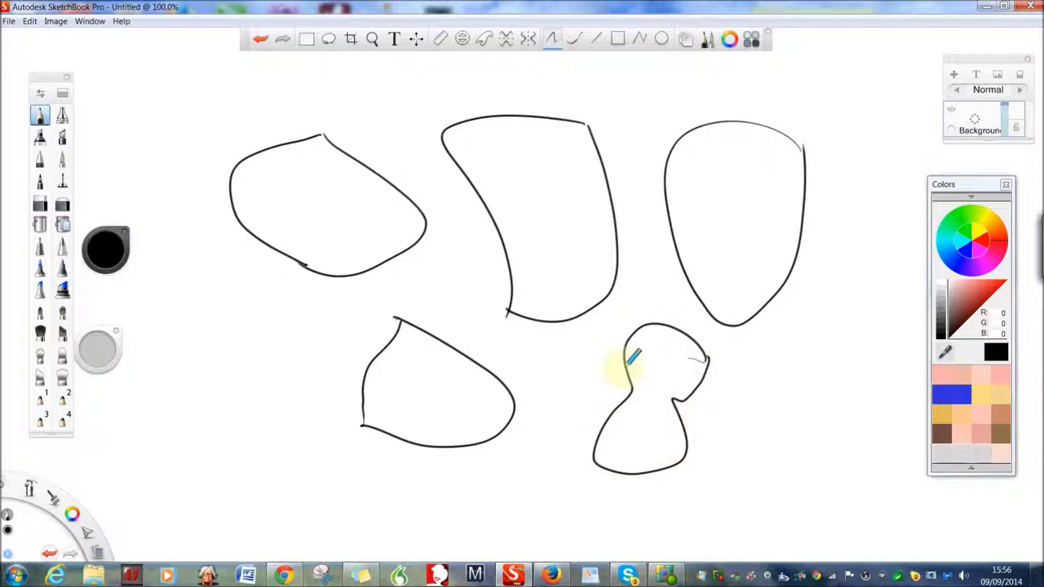
mouse_move(310, 292)
left_mouse_down()
mouse_move(196, 327)
mouse_move(295, 314)
left_mouse_up()
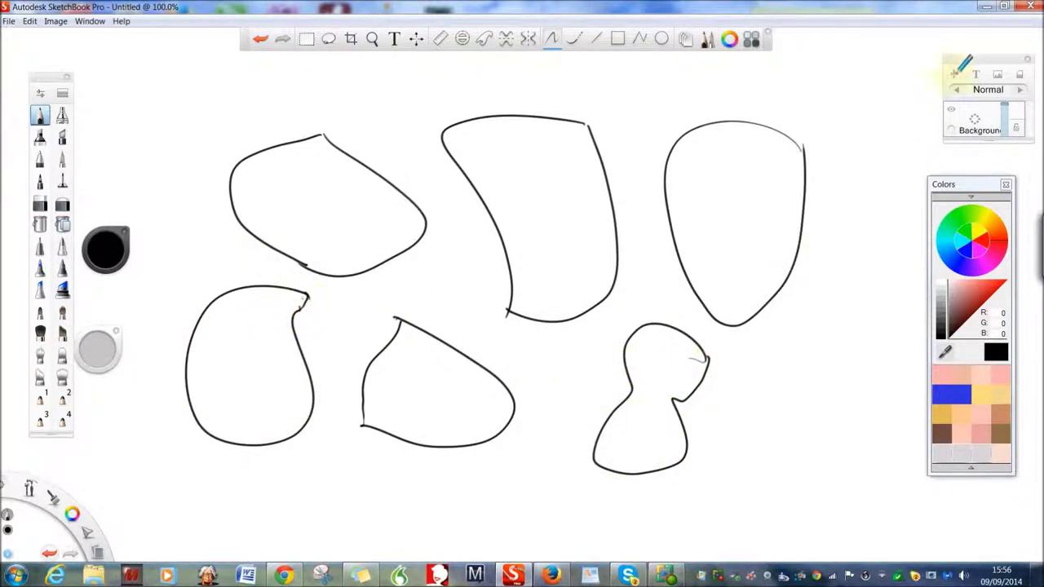
- Add a new layer, return to the Background layer, and draw curved crossing guidelines over the three upper head shapes
left_click(954, 74)
left_click(977, 156)
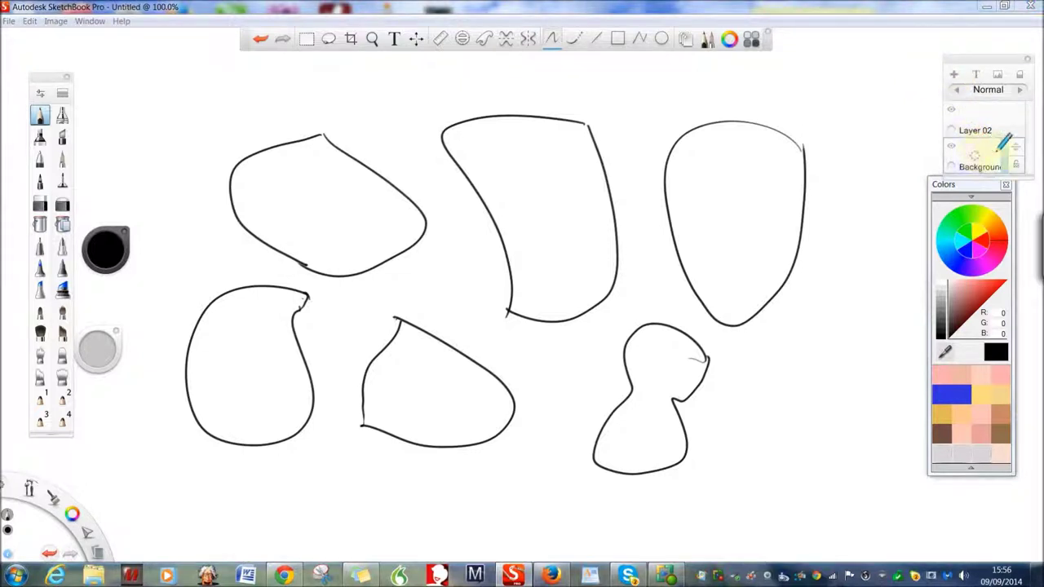
mouse_move(730, 95)
left_mouse_down()
mouse_move(733, 279)
mouse_move(749, 363)
left_mouse_up()
left_click_drag(822, 237, 662, 250)
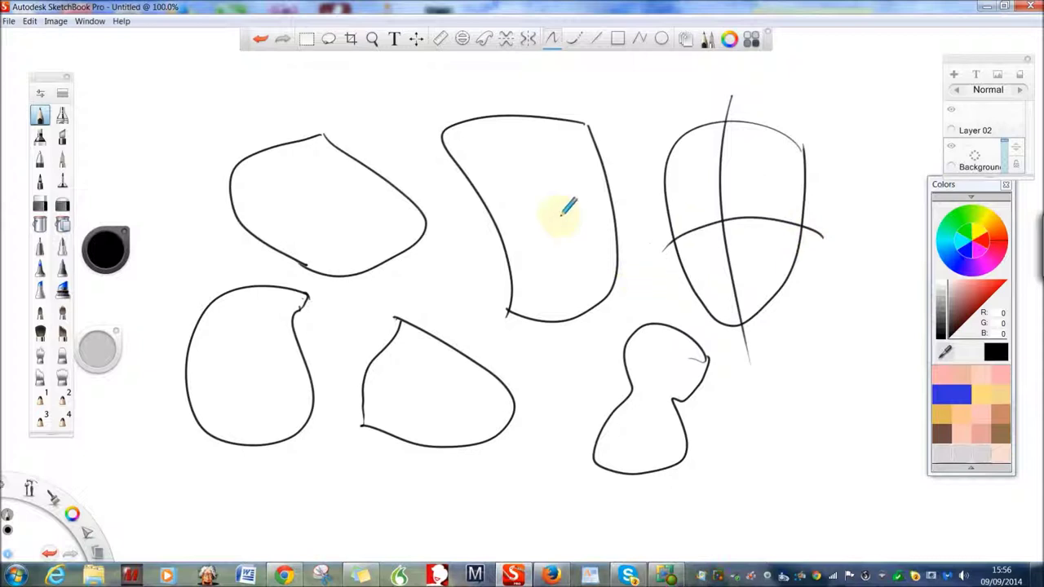
left_click_drag(557, 121, 587, 324)
mouse_move(630, 194)
left_mouse_down()
mouse_move(517, 190)
mouse_move(481, 225)
left_mouse_up()
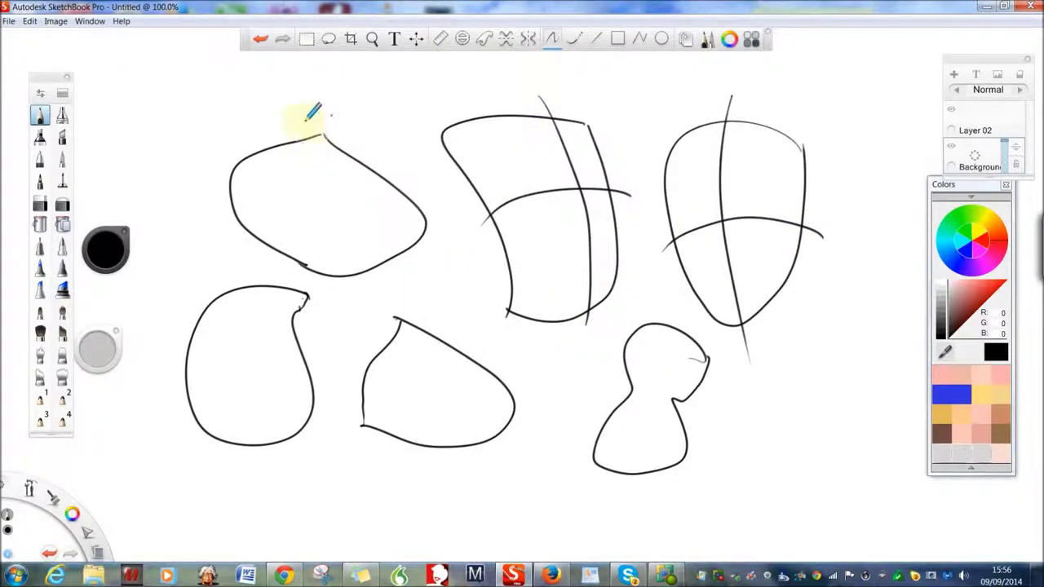
mouse_move(324, 133)
left_mouse_down()
mouse_move(380, 219)
mouse_move(392, 278)
left_mouse_up()
mouse_move(417, 187)
left_mouse_down()
mouse_move(379, 180)
mouse_move(248, 235)
left_mouse_up()
- Draw vertical and horizontal facial guidelines across the three lower head shapes
mouse_move(300, 289)
left_mouse_down()
mouse_move(266, 411)
mouse_move(281, 453)
left_mouse_up()
left_click_drag(329, 353, 175, 356)
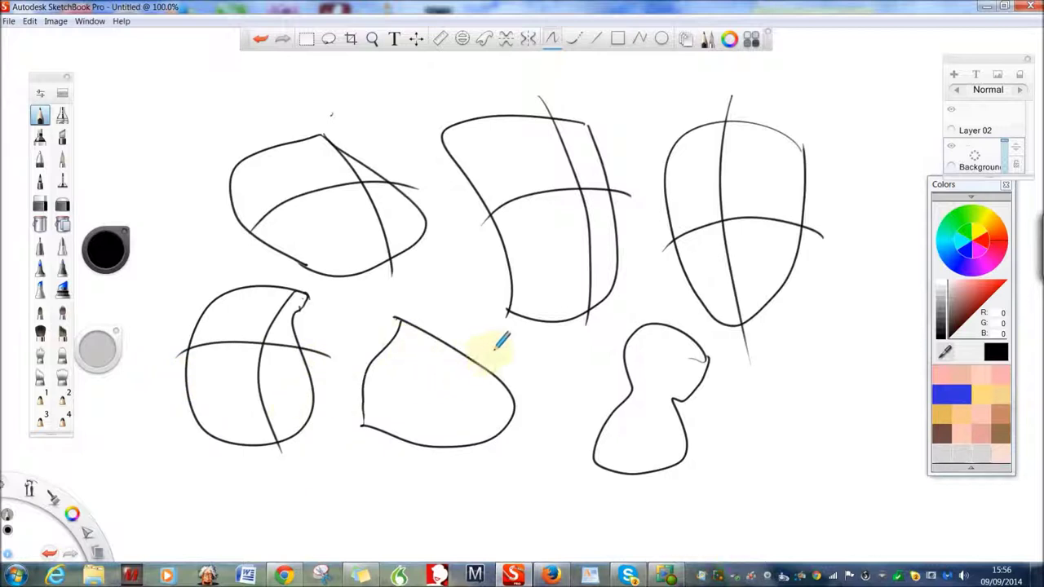
left_click_drag(493, 350, 360, 363)
left_click_drag(401, 314, 481, 473)
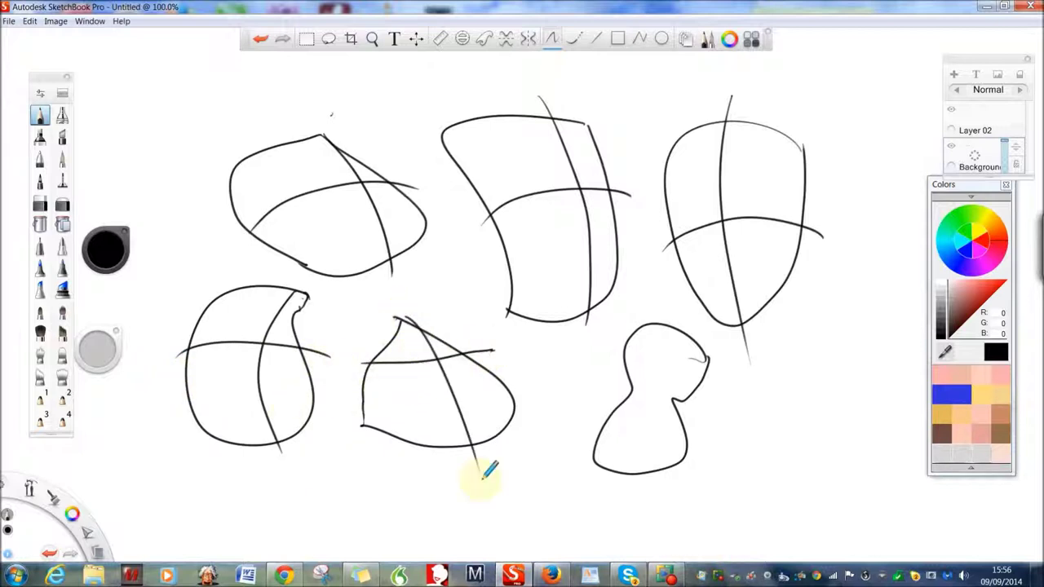
mouse_move(667, 315)
left_mouse_down()
mouse_move(649, 401)
mouse_move(650, 490)
left_mouse_up()
left_click_drag(702, 403, 594, 390)
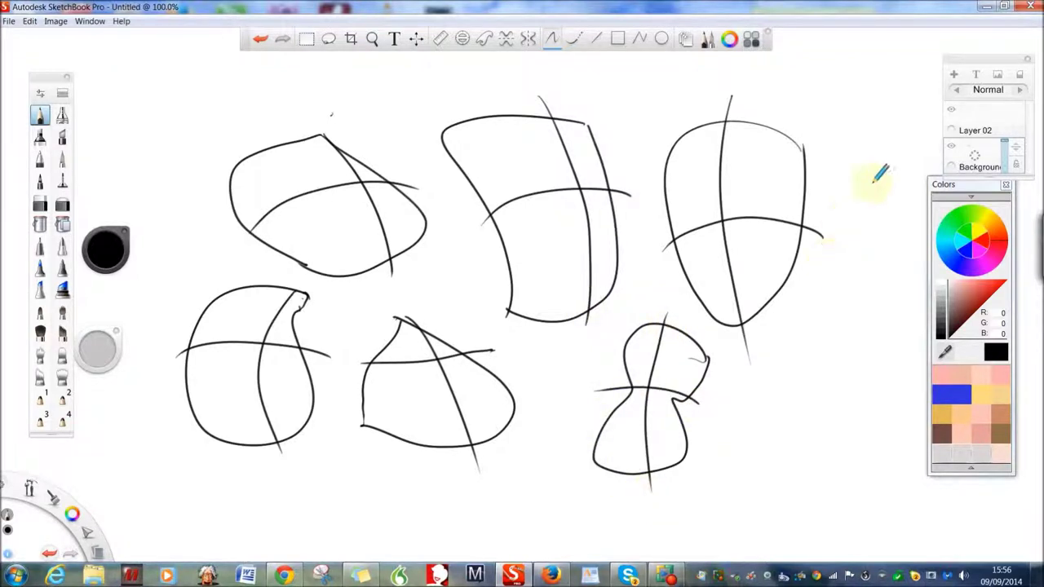
- Lower the Background layer's opacity so the construction lines fade to grey, and make Layer 02 active
left_click(974, 154)
mouse_move(984, 145)
left_mouse_down()
mouse_move(1011, 130)
mouse_move(1016, 146)
mouse_move(1003, 162)
left_mouse_up()
left_click(988, 117)
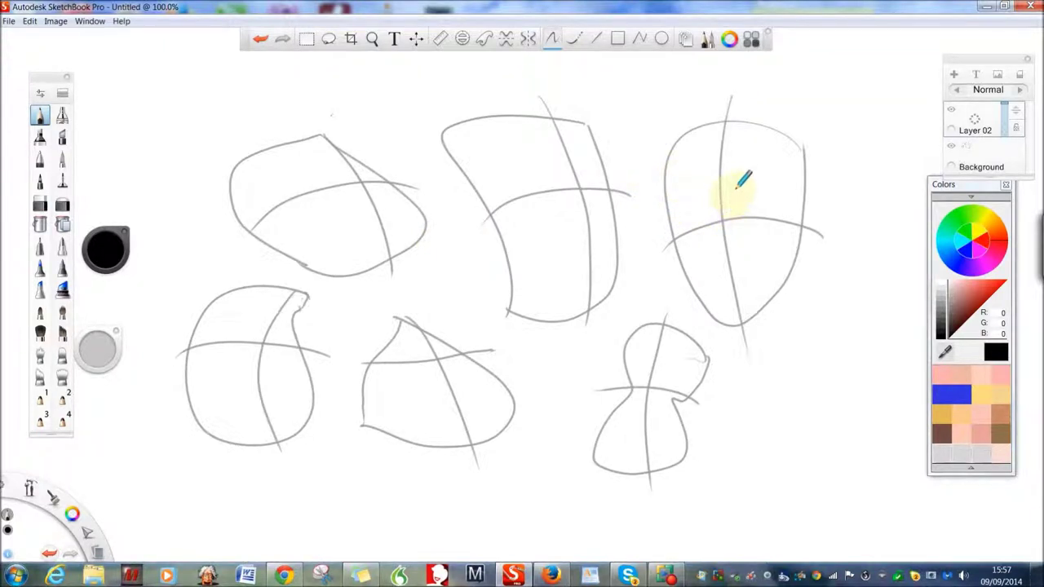
- Draw oval eyes, a nose, a mouth, swept spiky hair and an ear over the egg-shaped head's guidelines
mouse_move(738, 185)
left_mouse_down()
mouse_move(710, 199)
mouse_move(721, 197)
mouse_move(711, 179)
mouse_move(708, 217)
mouse_move(715, 194)
mouse_move(713, 220)
mouse_move(746, 267)
mouse_move(745, 229)
mouse_move(759, 282)
mouse_move(731, 264)
mouse_move(741, 257)
mouse_move(728, 289)
mouse_move(711, 259)
mouse_move(712, 295)
left_mouse_up()
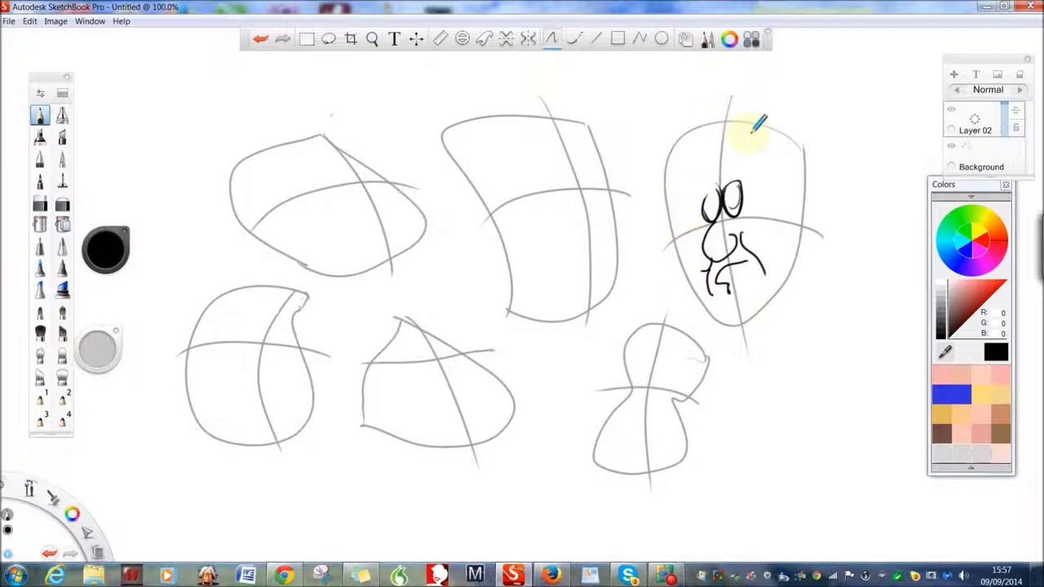
mouse_move(804, 147)
left_mouse_down()
mouse_move(726, 71)
mouse_move(644, 99)
mouse_move(635, 145)
left_mouse_up()
mouse_move(778, 146)
left_mouse_down()
mouse_move(690, 138)
mouse_move(664, 167)
left_mouse_up()
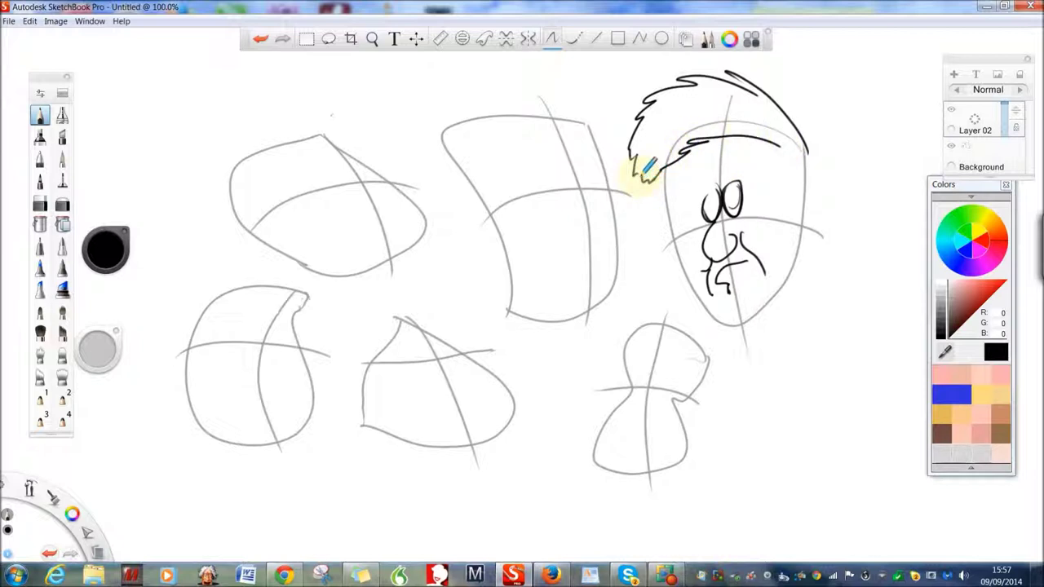
mouse_move(779, 143)
left_mouse_down()
mouse_move(760, 206)
mouse_move(767, 220)
mouse_move(798, 178)
mouse_move(781, 223)
mouse_move(808, 202)
left_mouse_up()
mouse_move(810, 153)
left_mouse_down()
mouse_move(822, 189)
mouse_move(807, 244)
left_mouse_up()
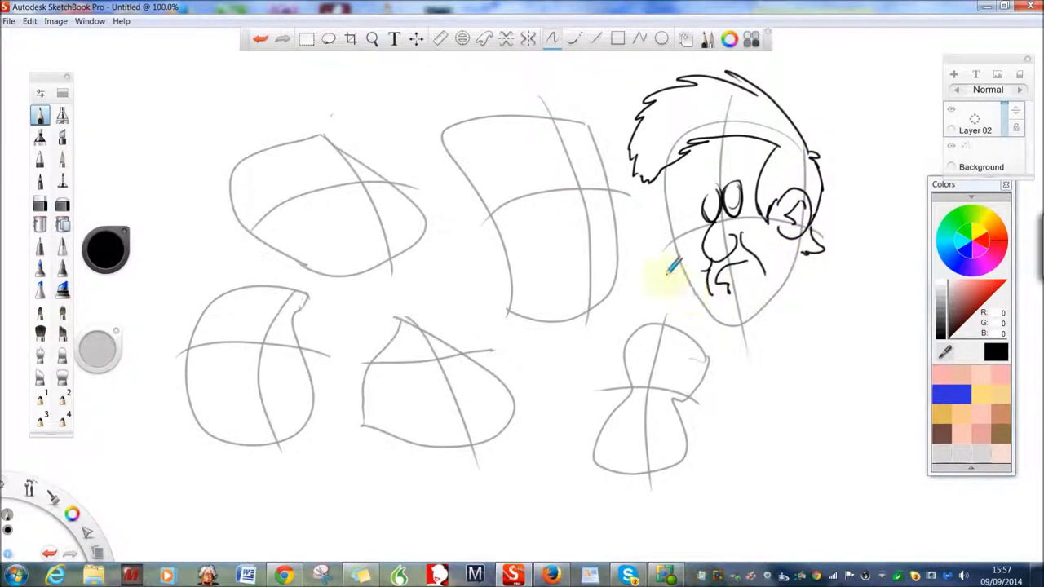
- Outline the egg-shaped head's face and long chin, and add pupils, thick eyebrows and hair strands
mouse_move(680, 156)
left_mouse_down()
mouse_move(677, 246)
mouse_move(707, 307)
mouse_move(706, 294)
mouse_move(711, 332)
mouse_move(743, 345)
mouse_move(763, 328)
mouse_move(771, 284)
mouse_move(774, 297)
mouse_move(788, 279)
mouse_move(797, 216)
left_mouse_up()
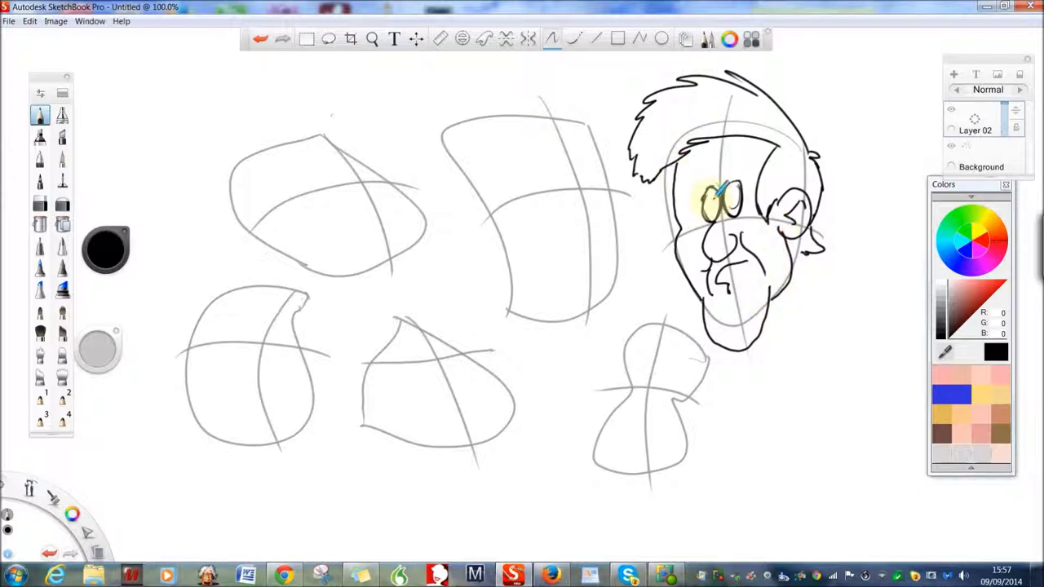
mouse_move(711, 196)
left_mouse_down()
mouse_move(738, 192)
mouse_move(722, 200)
mouse_move(731, 165)
left_mouse_up()
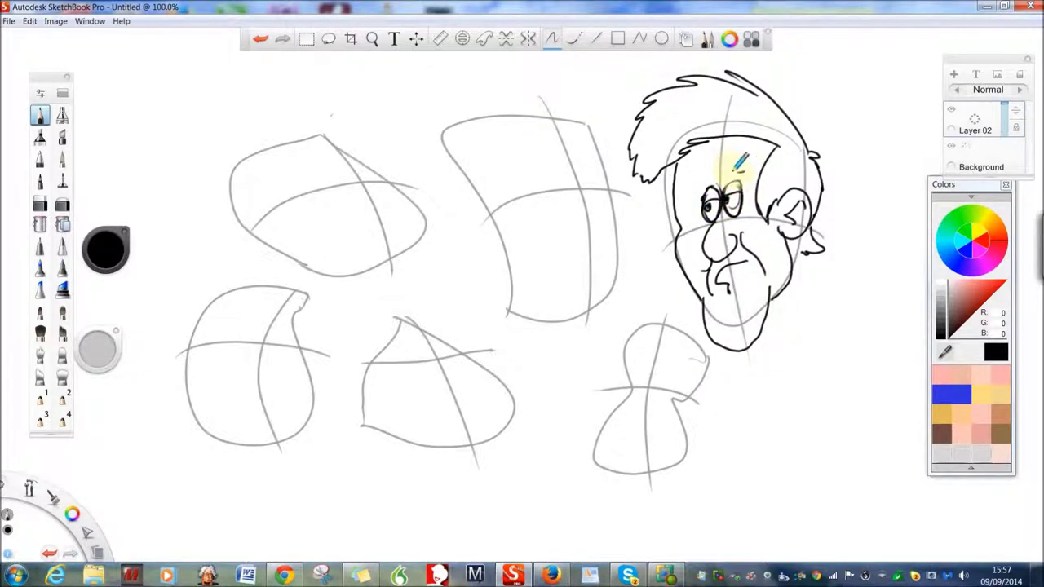
mouse_move(724, 171)
left_mouse_down()
mouse_move(741, 172)
mouse_move(715, 174)
left_mouse_up()
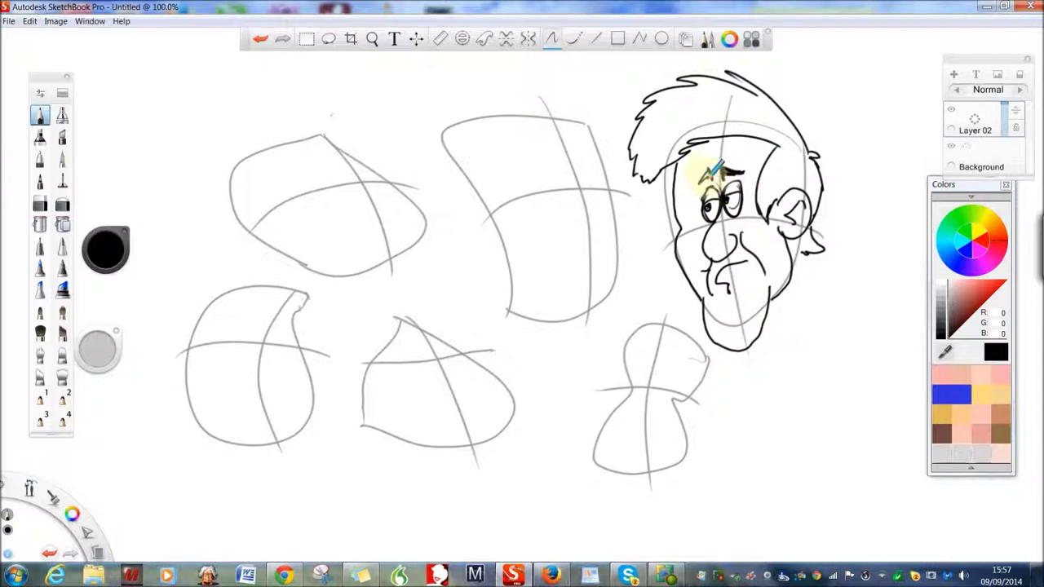
left_click_drag(700, 185, 707, 170)
mouse_move(785, 137)
left_mouse_down()
mouse_move(731, 97)
mouse_move(738, 119)
mouse_move(718, 112)
mouse_move(760, 107)
left_mouse_up()
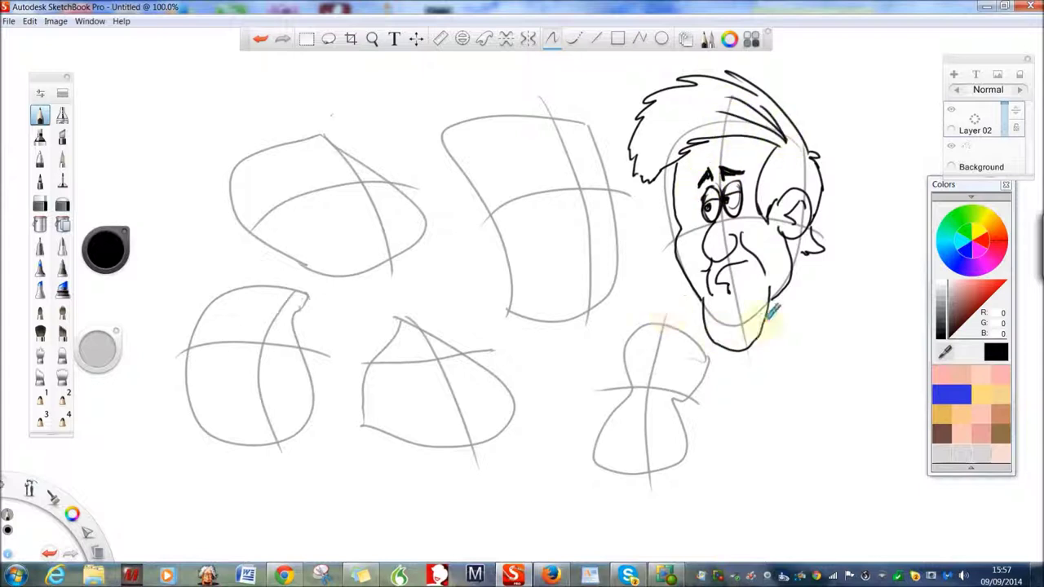
- Draw a neck, T-shirt with sleeve, torso line and arm below the egg-shaped head's chin
mouse_move(781, 296)
left_mouse_down()
mouse_move(811, 325)
mouse_move(764, 333)
mouse_move(778, 365)
mouse_move(812, 325)
mouse_move(774, 368)
mouse_move(809, 320)
mouse_move(873, 361)
mouse_move(880, 385)
mouse_move(874, 362)
mouse_move(882, 387)
mouse_move(820, 382)
mouse_move(820, 361)
mouse_move(789, 406)
mouse_move(773, 360)
mouse_move(781, 457)
left_mouse_up()
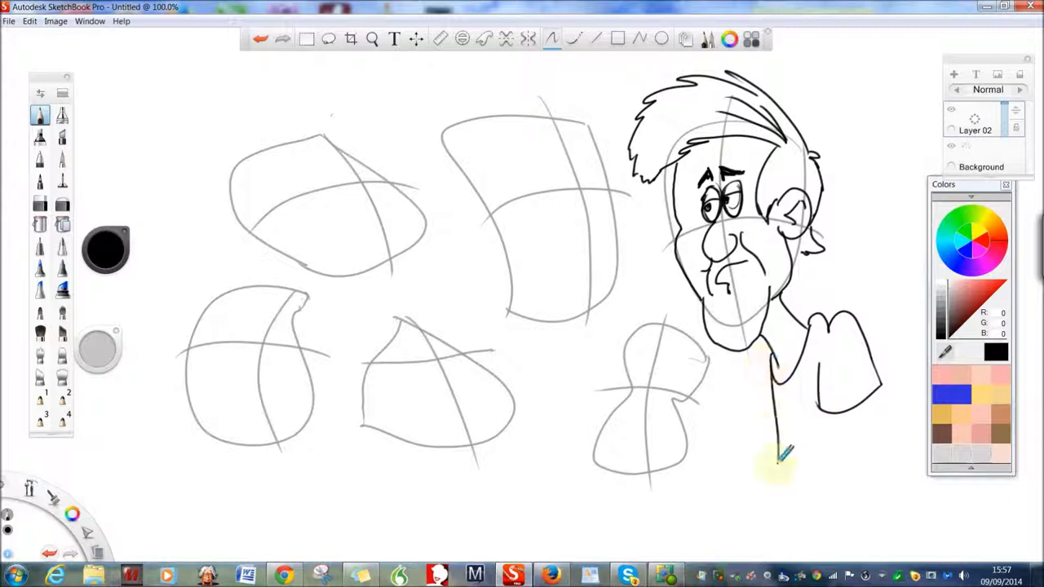
mouse_move(865, 399)
left_mouse_down()
mouse_move(874, 432)
mouse_move(848, 415)
mouse_move(853, 467)
left_mouse_up()
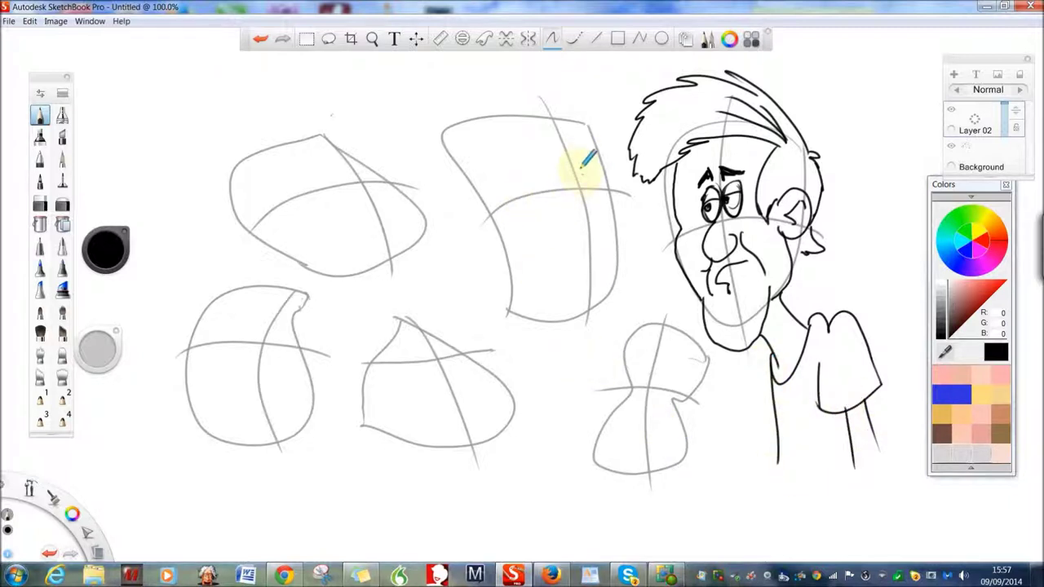
- Draw eyes, a large nose and a mouth on the upper middle head, erasing and redrawing the lower lip
mouse_move(576, 159)
left_mouse_down()
mouse_move(611, 222)
mouse_move(574, 204)
mouse_move(570, 225)
mouse_move(600, 251)
mouse_move(543, 237)
mouse_move(554, 226)
mouse_move(562, 234)
mouse_move(571, 269)
left_mouse_up()
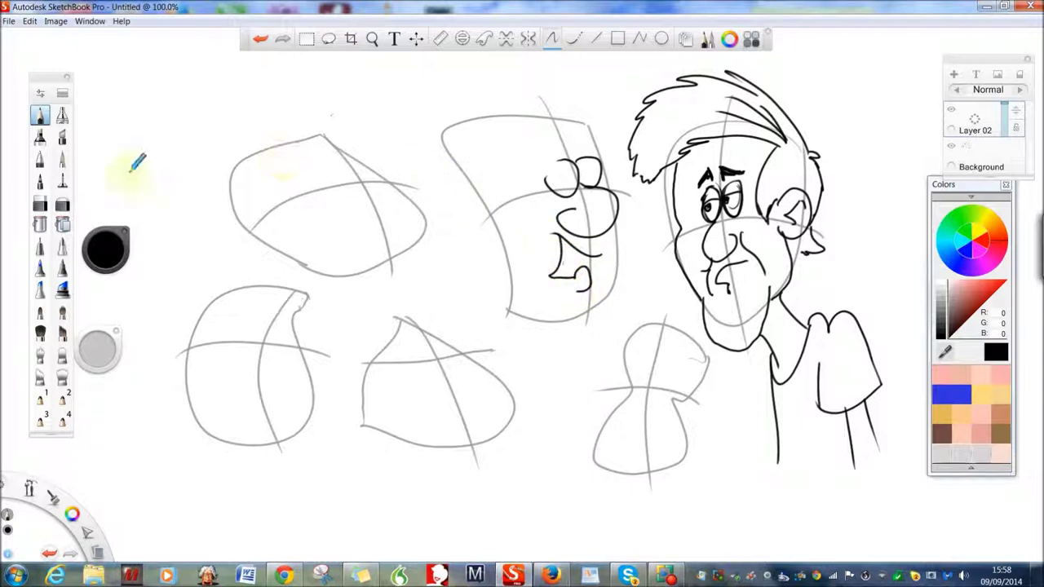
left_click(40, 204)
mouse_move(560, 256)
left_mouse_down()
mouse_move(583, 274)
mouse_move(589, 265)
left_mouse_up()
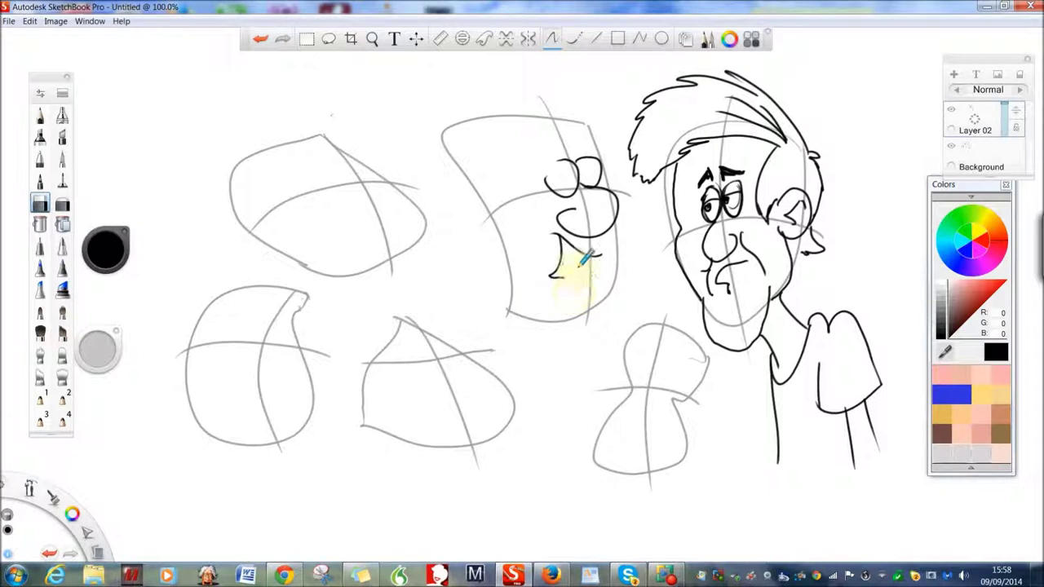
left_click(40, 115)
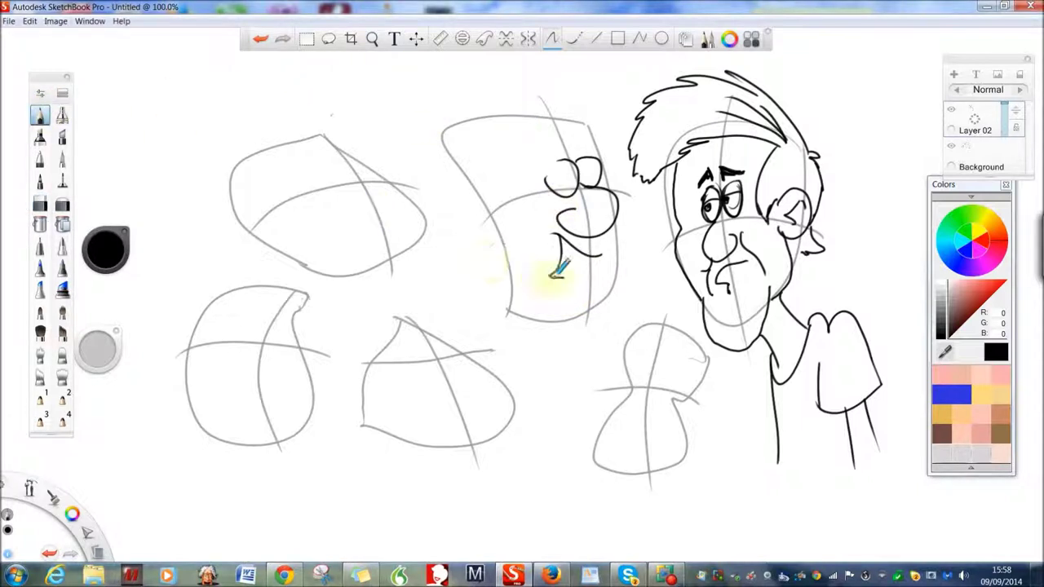
left_click_drag(567, 279, 568, 260)
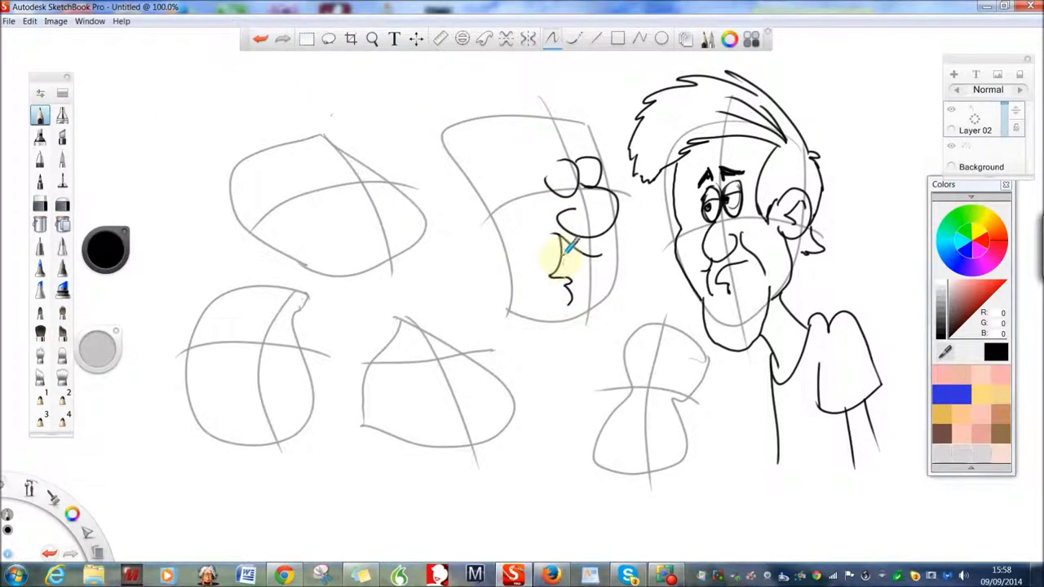
- Add an ear, eyelids, brow, cheek and jaw outlines, and neck lines to the upper middle head
mouse_move(523, 202)
left_mouse_down()
mouse_move(505, 174)
mouse_move(511, 246)
mouse_move(519, 210)
left_mouse_up()
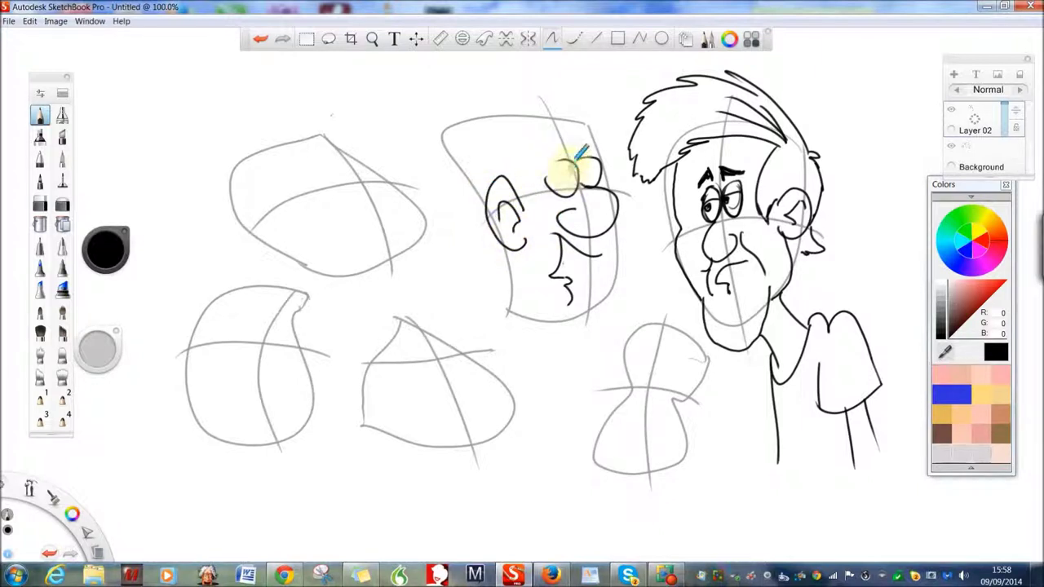
mouse_move(587, 159)
left_mouse_down()
mouse_move(561, 155)
mouse_move(546, 172)
mouse_move(597, 165)
mouse_move(596, 138)
left_mouse_up()
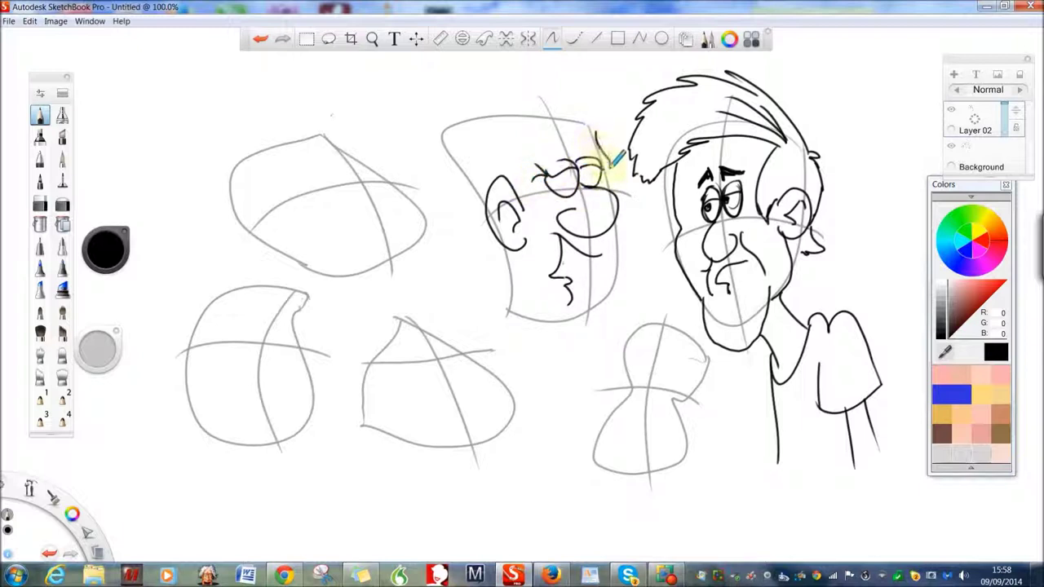
mouse_move(601, 151)
left_mouse_down()
mouse_move(613, 203)
mouse_move(619, 220)
mouse_move(627, 202)
mouse_move(616, 238)
left_mouse_up()
mouse_move(618, 277)
left_mouse_down()
mouse_move(596, 315)
mouse_move(562, 325)
mouse_move(523, 303)
mouse_move(520, 248)
mouse_move(502, 249)
mouse_move(488, 328)
left_mouse_up()
left_click_drag(555, 318, 561, 349)
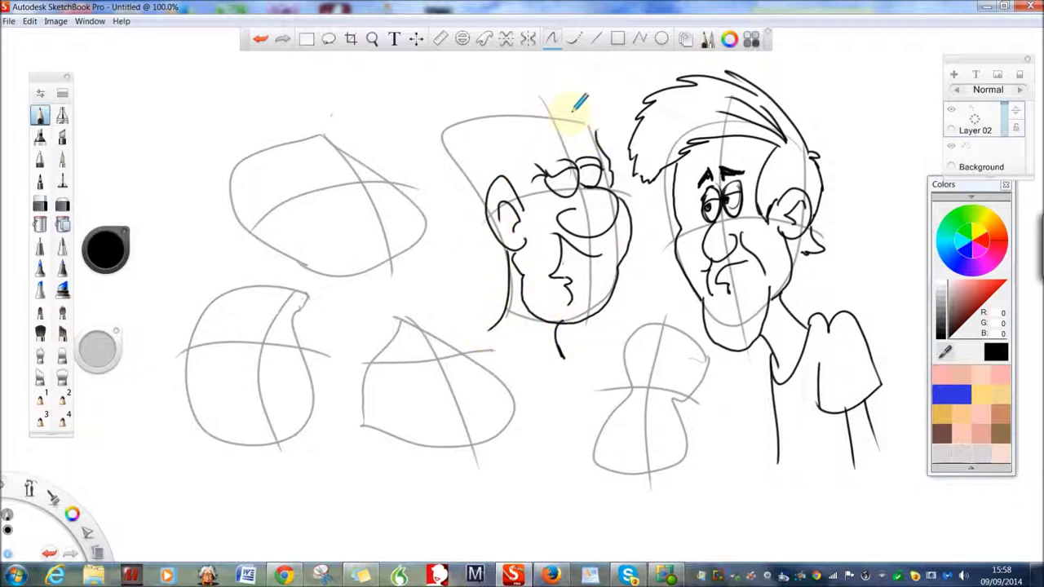
- Give the upper middle head short spiky hair and pupils, and fill its open mouth black with a tooth
mouse_move(556, 101)
left_mouse_down()
mouse_move(618, 132)
mouse_move(575, 119)
mouse_move(517, 123)
mouse_move(528, 124)
mouse_move(527, 175)
left_mouse_up()
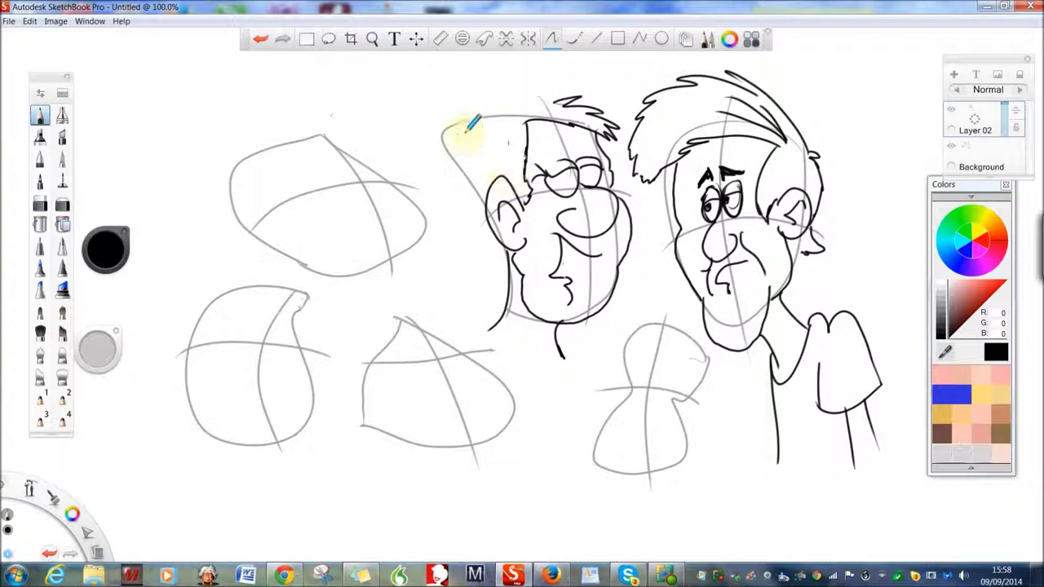
mouse_move(508, 88)
left_mouse_down()
mouse_move(454, 116)
mouse_move(473, 191)
mouse_move(490, 212)
left_mouse_up()
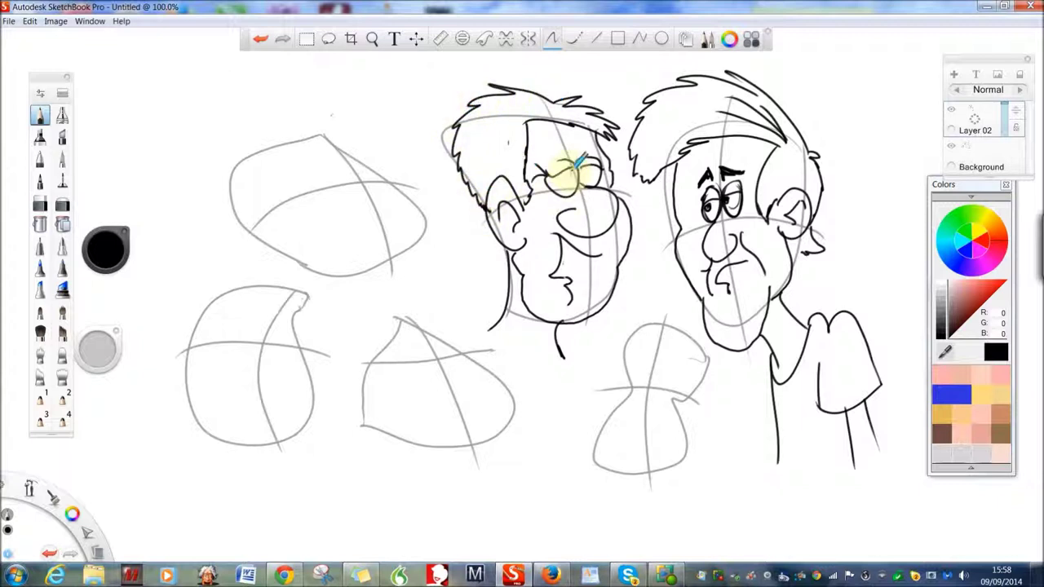
mouse_move(577, 163)
left_mouse_down()
mouse_move(585, 186)
mouse_move(538, 189)
mouse_move(547, 256)
mouse_move(631, 231)
mouse_move(616, 271)
mouse_move(600, 251)
mouse_move(571, 256)
mouse_move(559, 246)
mouse_move(590, 243)
mouse_move(559, 252)
mouse_move(555, 240)
mouse_move(560, 261)
mouse_move(557, 236)
mouse_move(575, 261)
left_mouse_up()
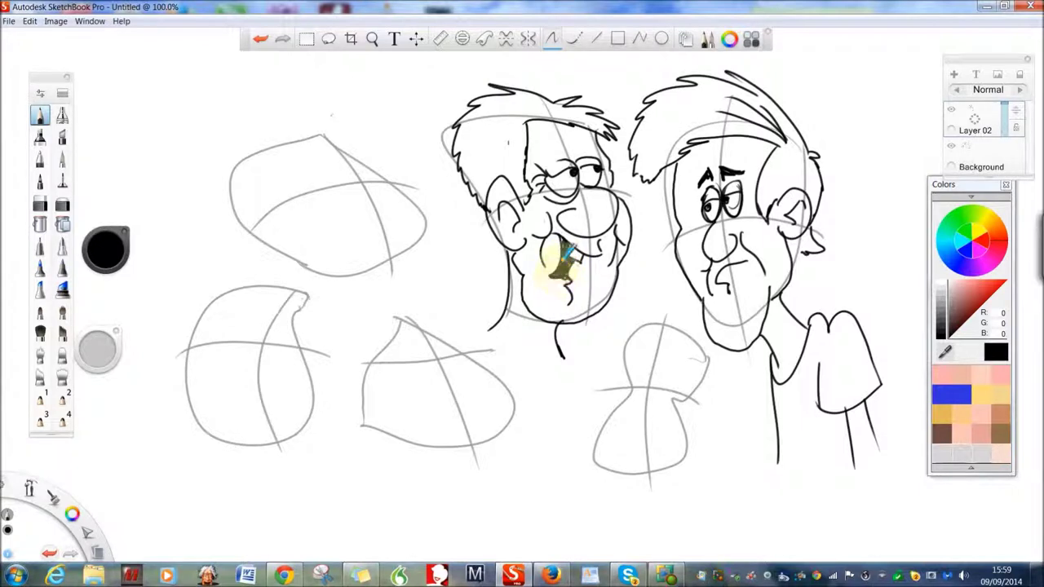
- Draw tilted eyes with eyebrows, a nose, curly hair, a wide smile and a long protruding chin on the upper-left head
mouse_move(362, 173)
left_mouse_down()
mouse_move(364, 186)
mouse_move(344, 174)
mouse_move(357, 141)
mouse_move(363, 161)
mouse_move(347, 163)
mouse_move(345, 149)
left_mouse_up()
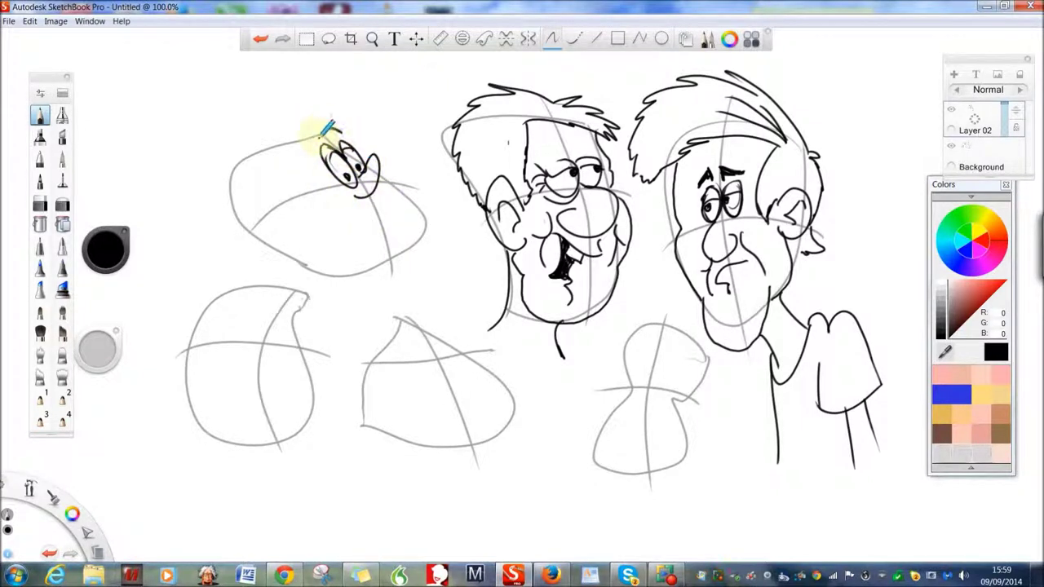
mouse_move(316, 145)
left_mouse_down()
mouse_move(323, 137)
mouse_move(344, 152)
mouse_move(293, 91)
mouse_move(223, 85)
mouse_move(217, 143)
mouse_move(235, 200)
mouse_move(265, 236)
left_mouse_up()
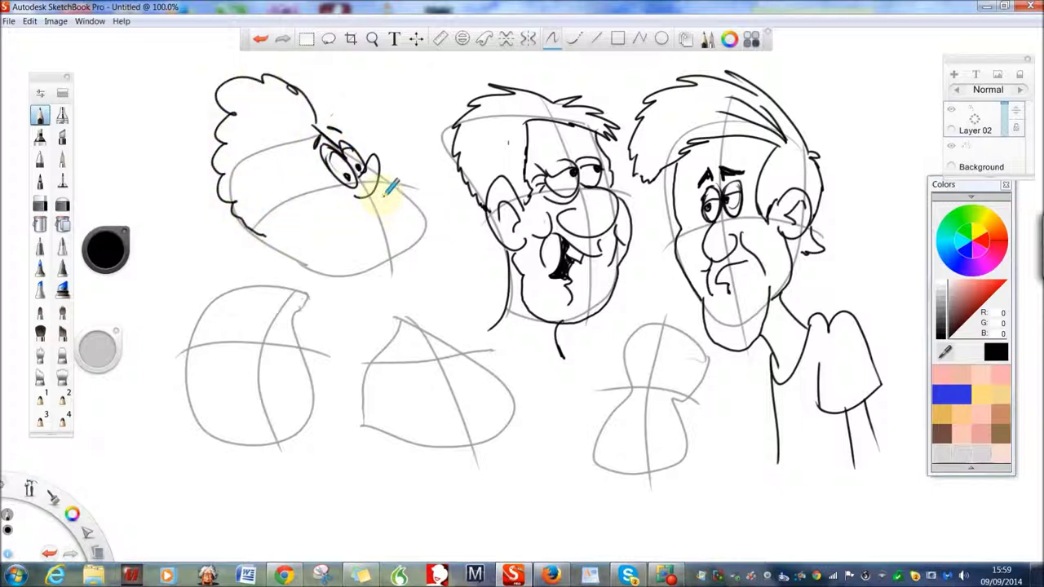
mouse_move(389, 173)
left_mouse_down()
mouse_move(373, 210)
mouse_move(326, 187)
left_mouse_up()
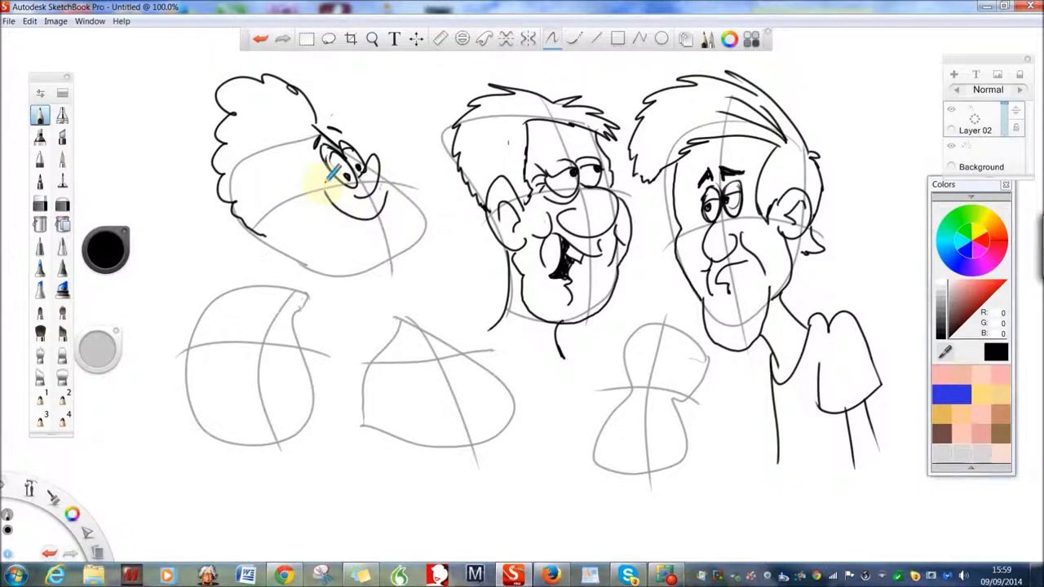
left_click_drag(356, 227, 385, 223)
mouse_move(399, 172)
left_mouse_down()
mouse_move(415, 230)
mouse_move(400, 294)
mouse_move(348, 266)
mouse_move(318, 266)
left_mouse_up()
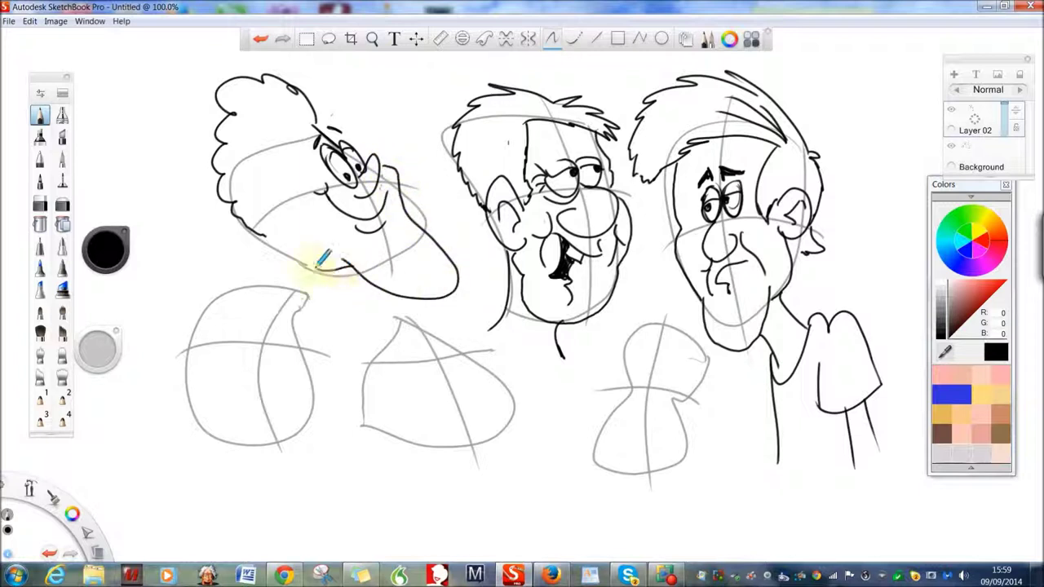
- Add an ear, a curly inner hairline and small curls around the ear to the upper-left head
left_click_drag(289, 219, 303, 258)
left_click_drag(317, 131, 308, 200)
mouse_move(301, 232)
left_mouse_down()
mouse_move(265, 236)
mouse_move(294, 259)
left_mouse_up()
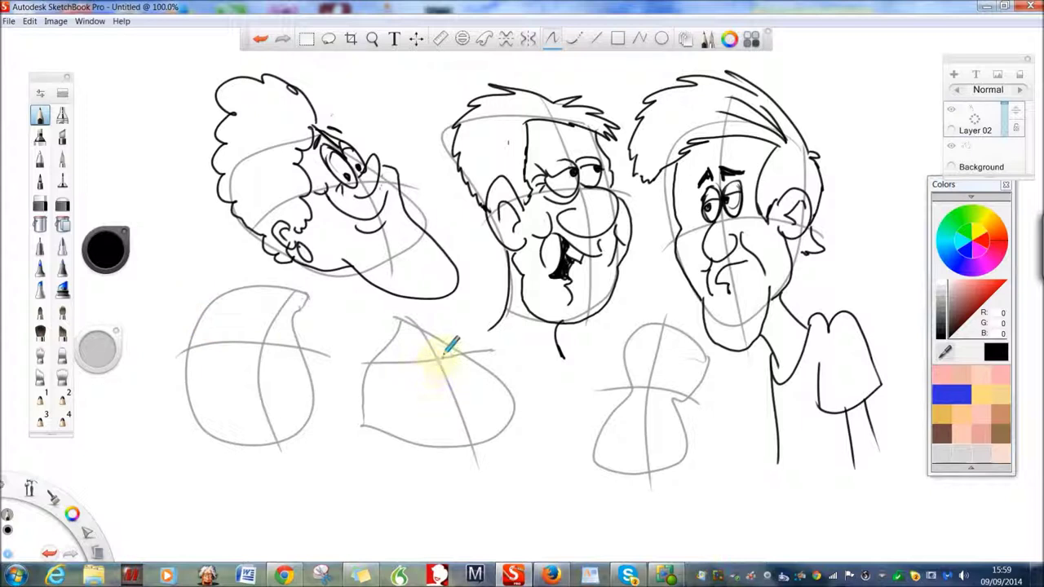
- Draw small eyes with eyebrows, a large round nose, an ear, a mouth curve and a bobble hat on the lower middle head
mouse_move(440, 353)
left_mouse_down()
mouse_move(478, 418)
mouse_move(436, 395)
mouse_move(458, 414)
mouse_move(443, 423)
left_mouse_up()
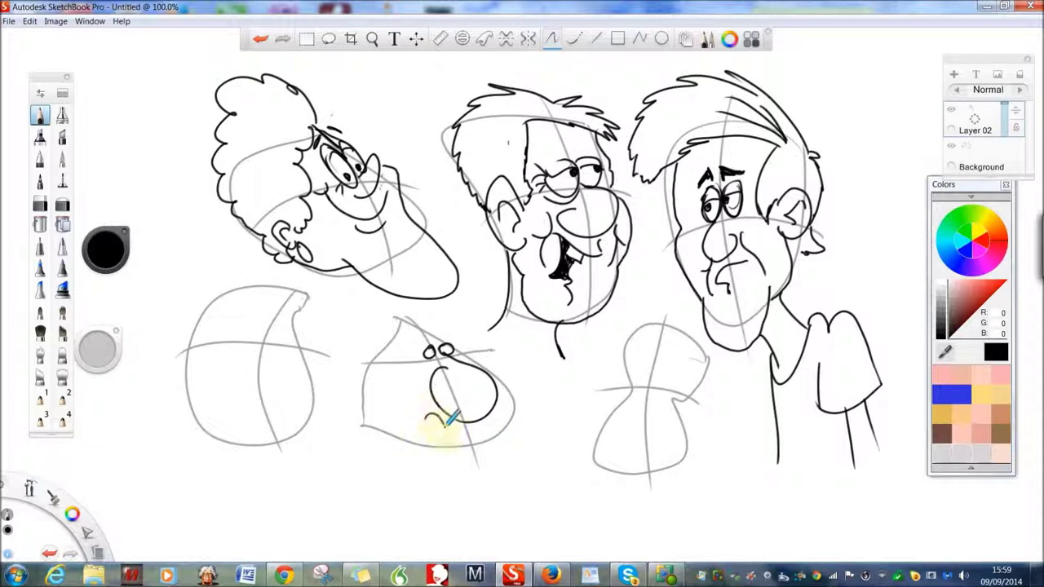
mouse_move(390, 357)
left_mouse_down()
mouse_move(371, 396)
mouse_move(395, 389)
mouse_move(377, 387)
left_mouse_up()
left_click_drag(452, 337, 438, 324)
mouse_move(434, 332)
left_mouse_down()
mouse_move(421, 321)
mouse_move(389, 350)
left_mouse_up()
mouse_move(419, 316)
left_mouse_down()
mouse_move(385, 349)
mouse_move(408, 303)
mouse_move(381, 295)
mouse_move(364, 334)
mouse_move(371, 351)
mouse_move(363, 290)
mouse_move(349, 286)
mouse_move(352, 320)
mouse_move(400, 360)
mouse_move(412, 340)
mouse_move(398, 336)
mouse_move(414, 369)
mouse_move(405, 380)
mouse_move(400, 336)
mouse_move(426, 319)
mouse_move(439, 333)
mouse_move(425, 338)
mouse_move(456, 333)
mouse_move(432, 349)
mouse_move(413, 408)
mouse_move(424, 401)
mouse_move(416, 424)
mouse_move(480, 432)
mouse_move(437, 434)
mouse_move(468, 440)
mouse_move(457, 446)
mouse_move(473, 440)
mouse_move(446, 438)
left_mouse_up()
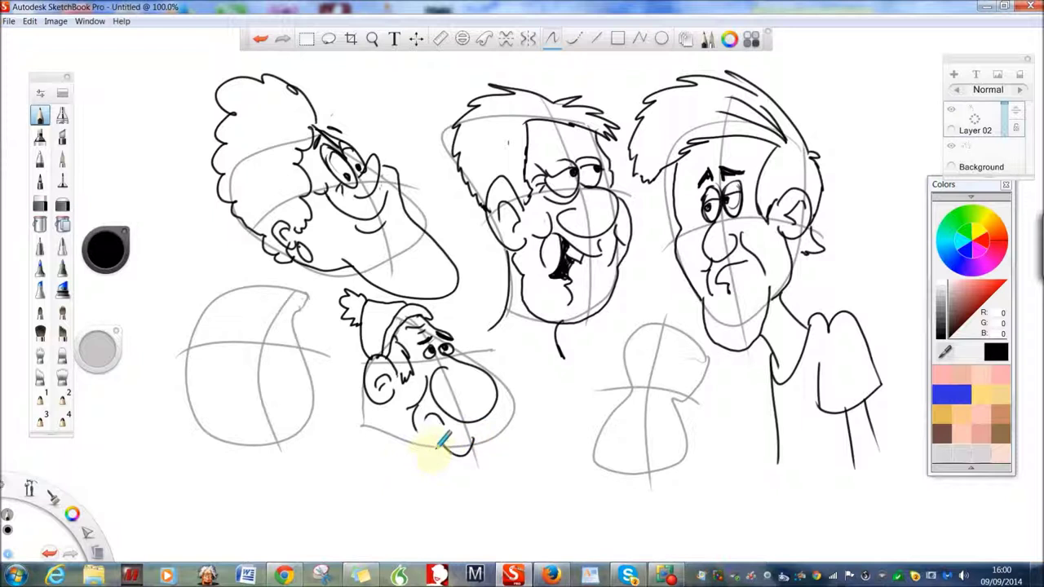
- Outline the lower middle head's cheeks and jaw, and add a thick neck with a curved collar and shoulder lines
mouse_move(453, 348)
left_mouse_down()
mouse_move(486, 360)
mouse_move(501, 388)
mouse_move(491, 431)
mouse_move(476, 447)
mouse_move(484, 437)
mouse_move(407, 443)
mouse_move(384, 435)
mouse_move(389, 396)
mouse_move(372, 397)
mouse_move(361, 474)
left_mouse_up()
mouse_move(498, 405)
left_mouse_down()
mouse_move(523, 445)
mouse_move(534, 437)
mouse_move(510, 474)
mouse_move(461, 506)
mouse_move(361, 468)
left_mouse_up()
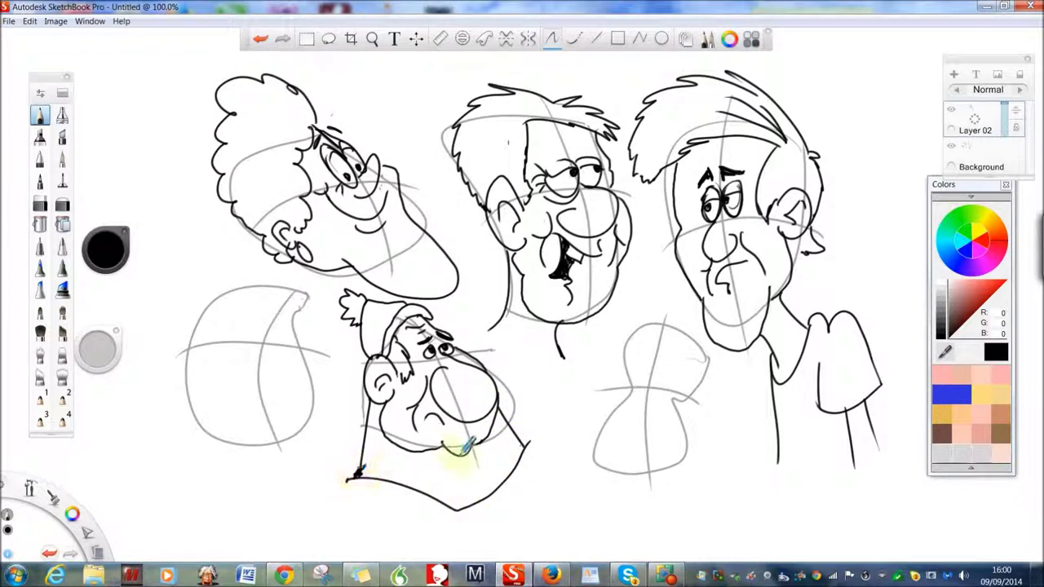
left_click_drag(526, 439, 557, 450)
left_click_drag(355, 471, 342, 496)
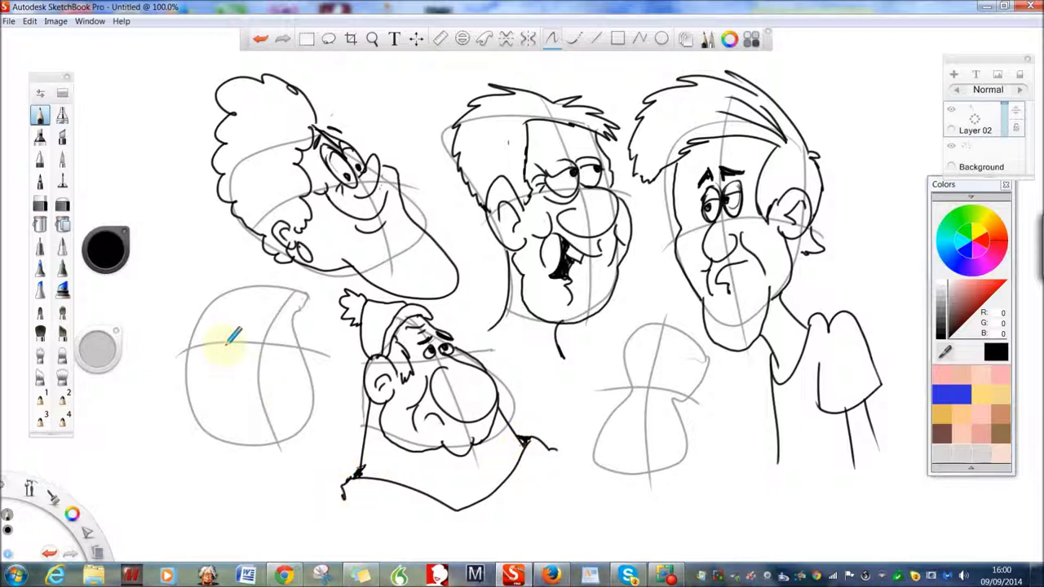
- Draw eyes, eyebrows, a big nose, a wide smile, flicked-out hair and neck lines on the lower-left head
mouse_move(274, 326)
left_mouse_down()
mouse_move(287, 339)
mouse_move(262, 323)
mouse_move(274, 339)
mouse_move(285, 322)
mouse_move(243, 320)
mouse_move(260, 349)
mouse_move(287, 343)
mouse_move(314, 377)
mouse_move(256, 369)
mouse_move(278, 394)
mouse_move(226, 361)
mouse_move(237, 377)
mouse_move(280, 334)
mouse_move(293, 335)
mouse_move(296, 291)
mouse_move(291, 315)
mouse_move(316, 320)
mouse_move(328, 336)
left_mouse_up()
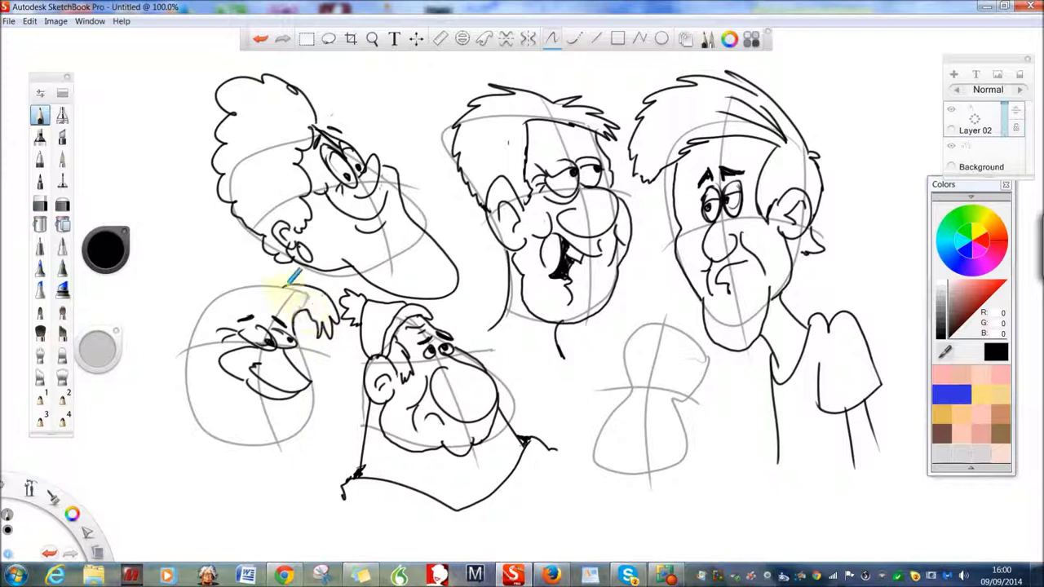
mouse_move(282, 281)
left_mouse_down()
mouse_move(239, 276)
mouse_move(207, 301)
left_mouse_up()
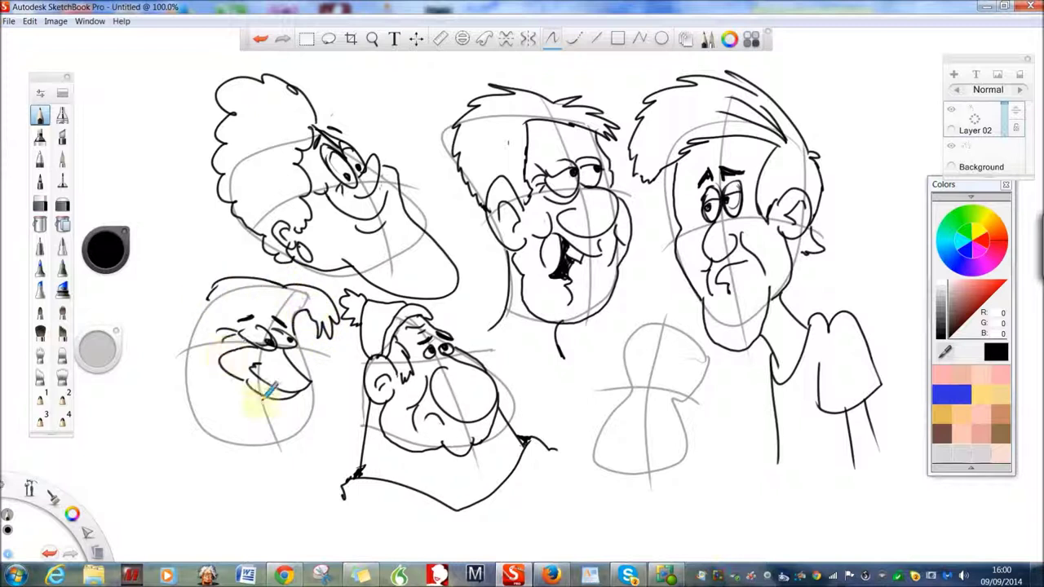
left_click_drag(301, 338, 314, 359)
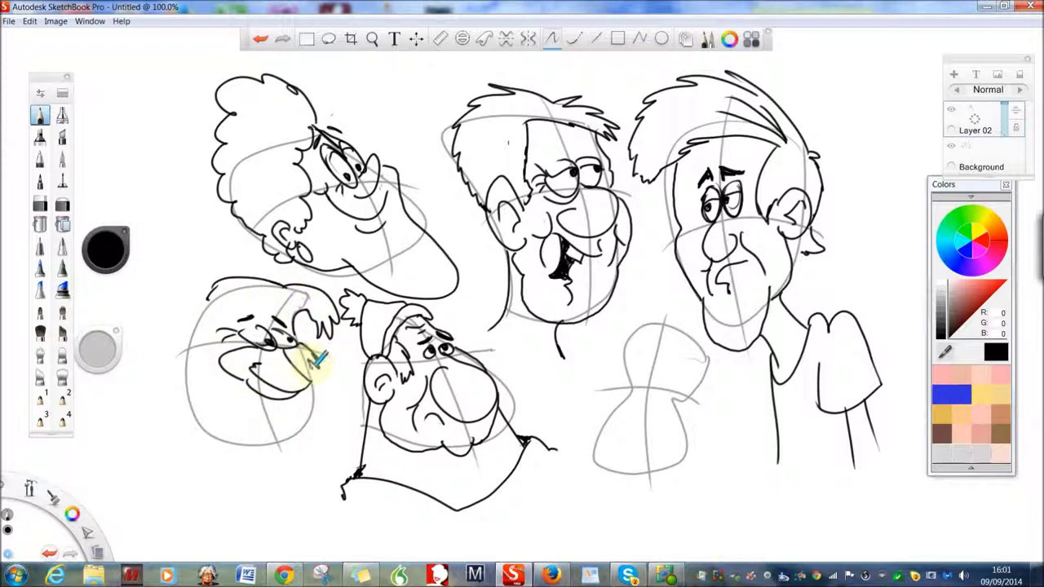
mouse_move(216, 323)
left_mouse_down()
mouse_move(187, 345)
mouse_move(198, 379)
mouse_move(214, 372)
mouse_move(213, 290)
mouse_move(205, 312)
mouse_move(261, 430)
mouse_move(302, 400)
mouse_move(272, 427)
left_mouse_up()
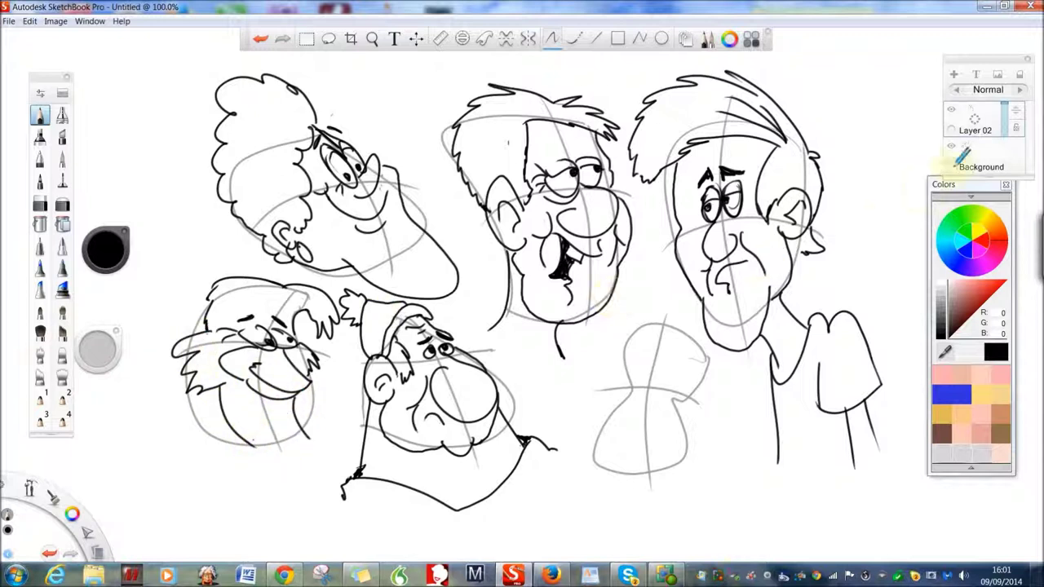
- Remove the Background layer holding the grey guideline sketches
left_click_drag(980, 156, 996, 138)
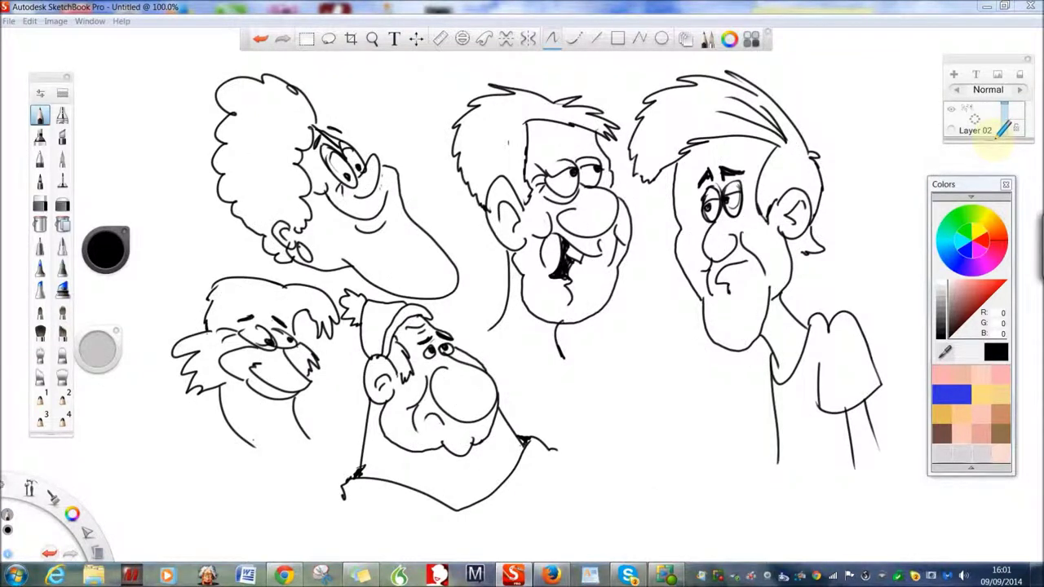
left_click(977, 118)
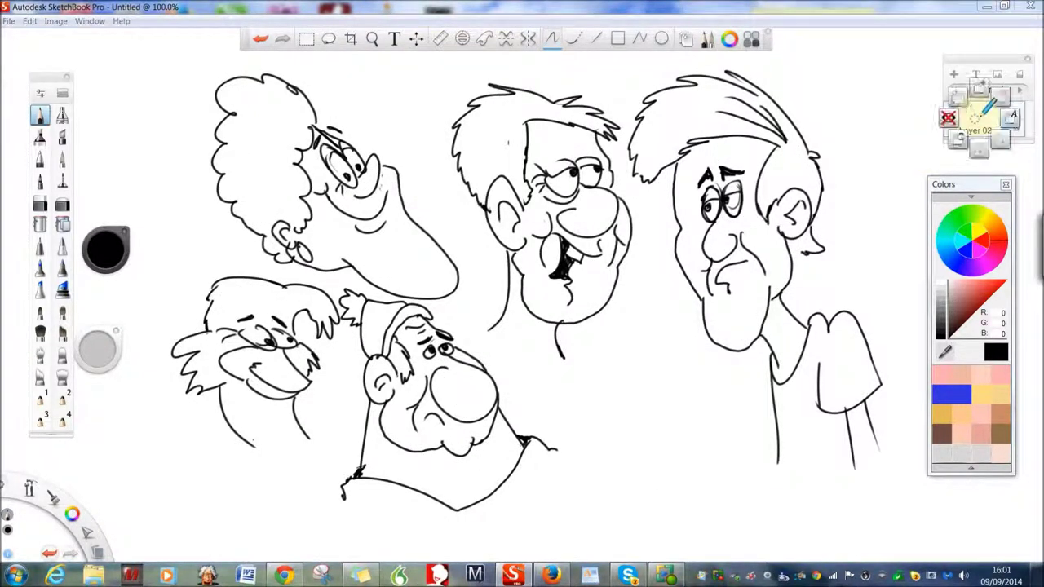
- Add a new layer above Layer 02 and lower Layer 02's opacity so its line art becomes a light grey guide
left_click(954, 75)
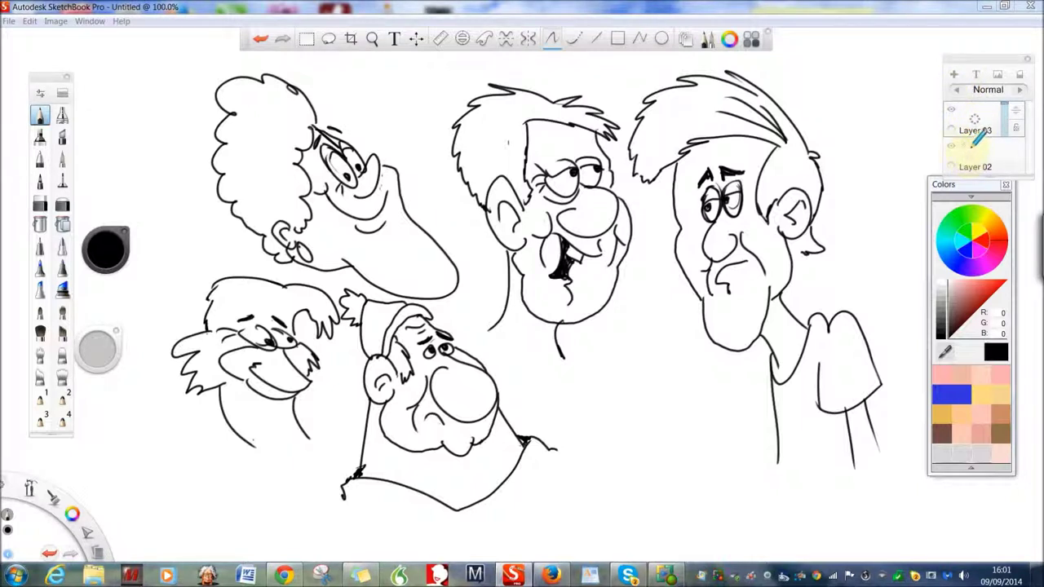
left_click_drag(1012, 144, 1010, 154)
left_click(1001, 110)
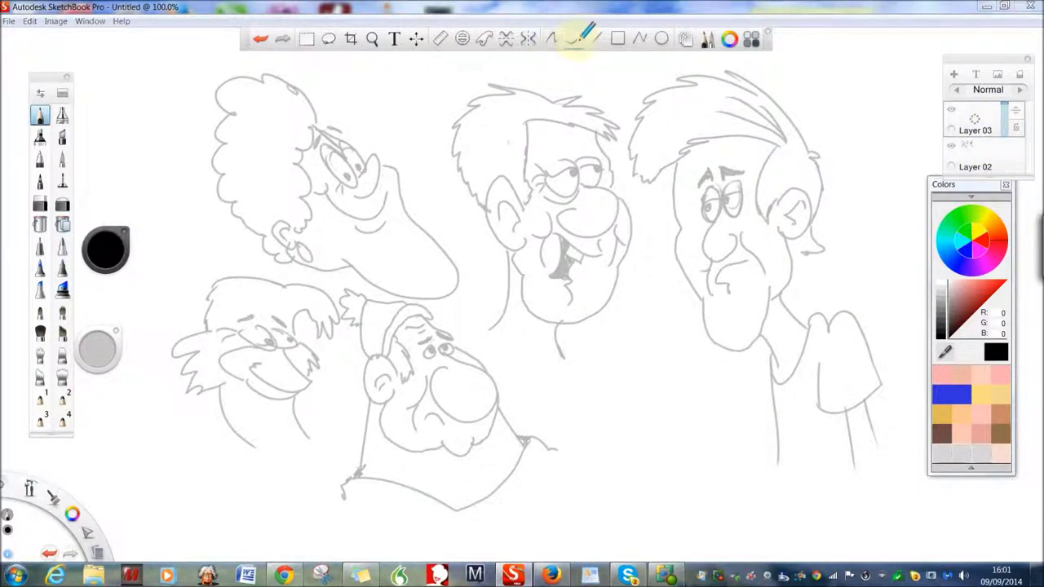
- Trace the upper-right head's eyes, eyelids and eyebrows in black on the new layer with the steady stroke tool
left_click(45, 113)
left_click(744, 188)
mouse_move(747, 171)
left_mouse_down()
mouse_move(733, 204)
mouse_move(736, 194)
mouse_move(698, 199)
left_mouse_up()
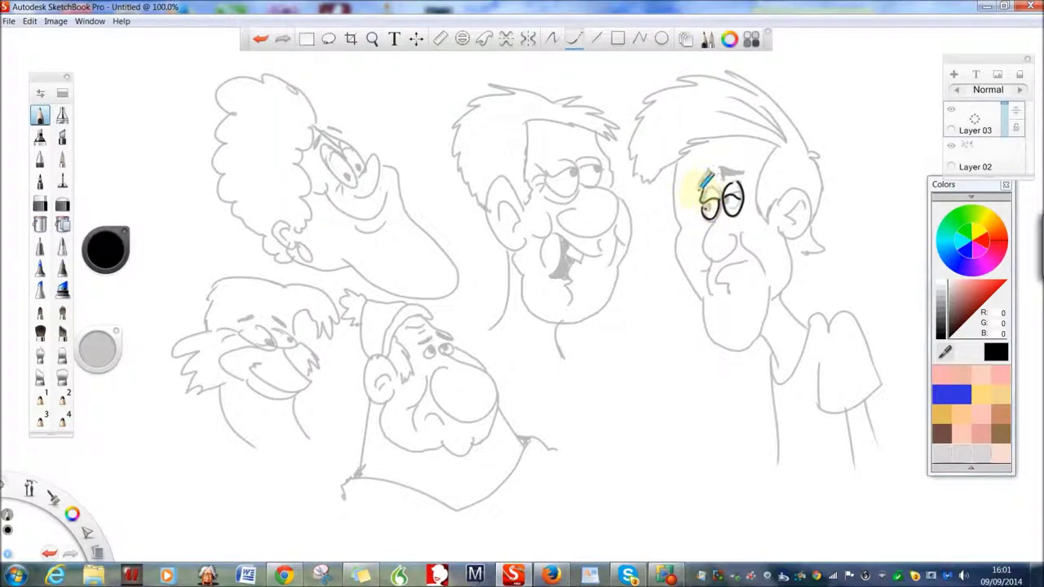
mouse_move(707, 161)
left_mouse_down()
mouse_move(696, 189)
mouse_move(711, 173)
mouse_move(697, 180)
mouse_move(724, 176)
left_mouse_up()
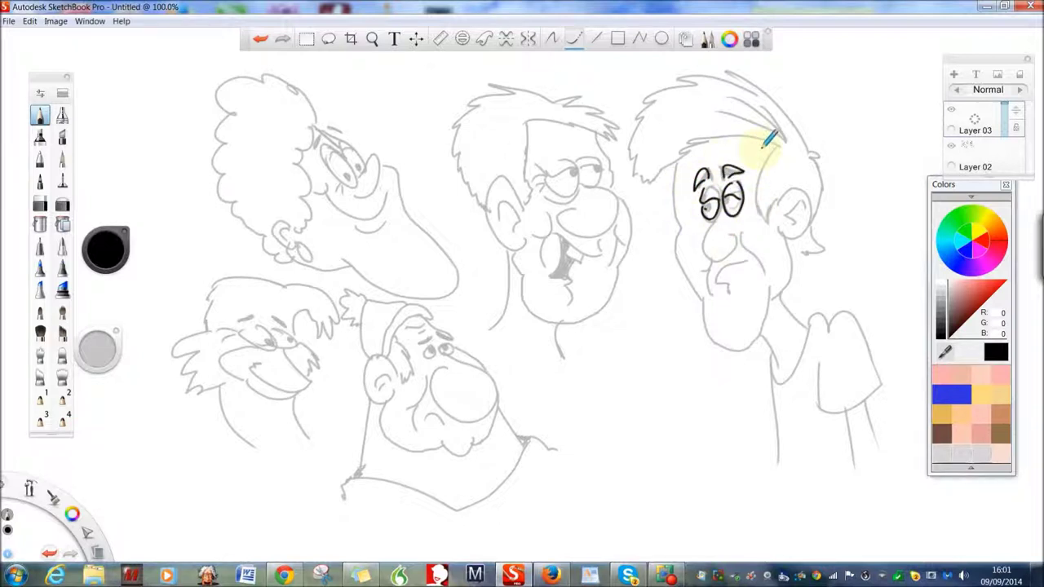
- Ink the upper-right head's near ear, jagged sideburn and spiky back hair freehand
left_click(554, 38)
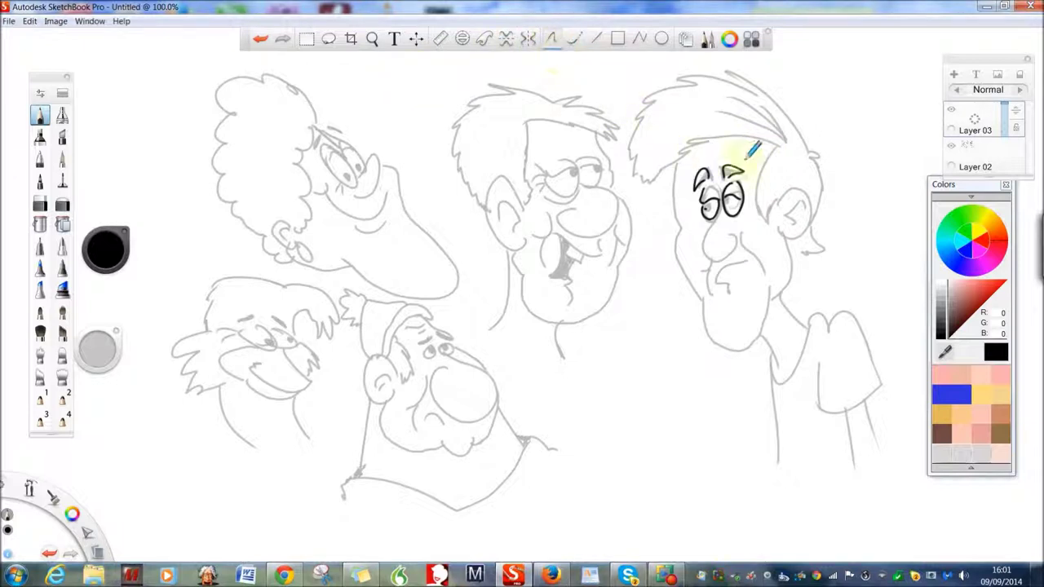
mouse_move(770, 149)
left_mouse_down()
mouse_move(758, 224)
mouse_move(775, 186)
mouse_move(789, 189)
mouse_move(784, 198)
mouse_move(803, 186)
mouse_move(814, 195)
mouse_move(791, 242)
mouse_move(805, 201)
mouse_move(789, 233)
left_mouse_up()
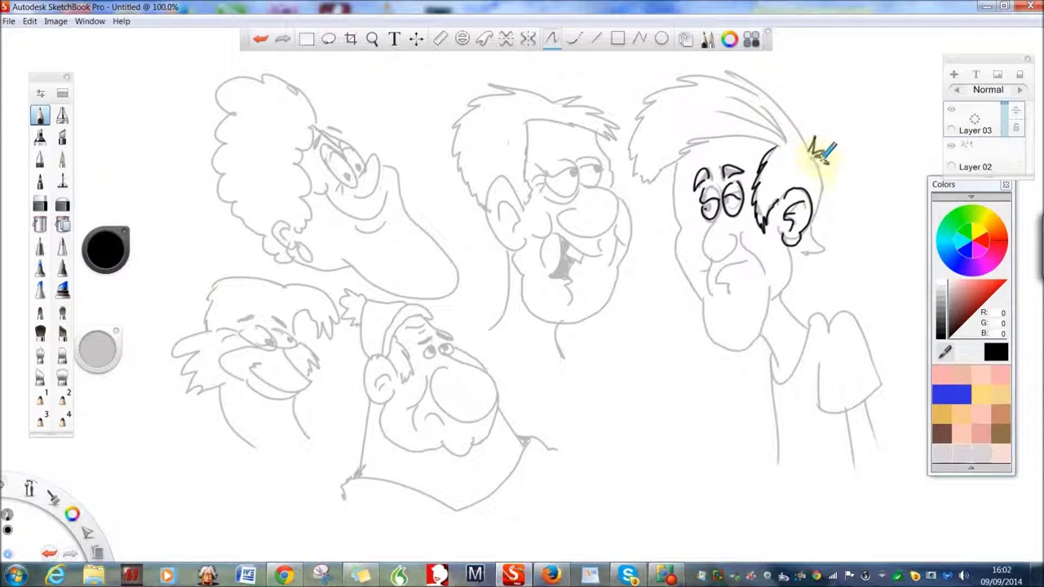
mouse_move(814, 160)
left_mouse_down()
mouse_move(813, 254)
mouse_move(800, 249)
left_mouse_up()
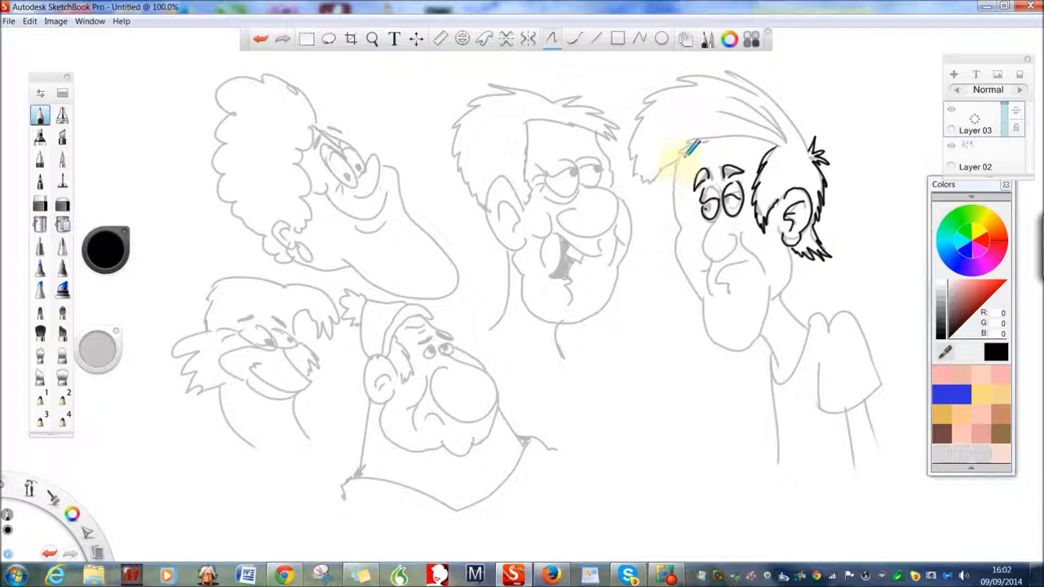
- Ink the upper-right head's forehead edge, eye wrinkles, nose, cheeks, drooping mouth and long chin
left_click_drag(682, 161, 681, 204)
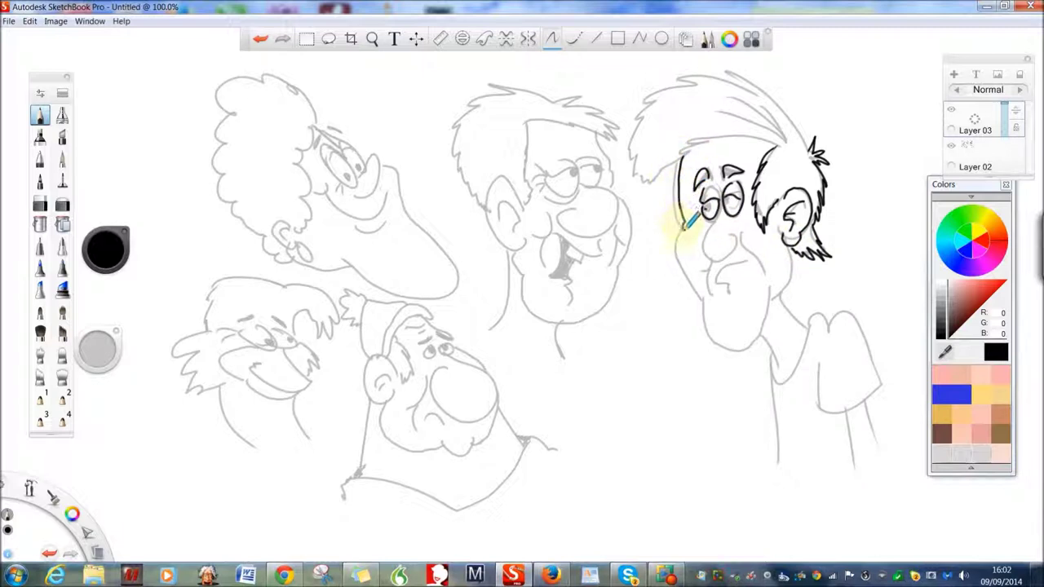
mouse_move(703, 205)
left_mouse_down()
mouse_move(692, 233)
mouse_move(683, 225)
left_mouse_up()
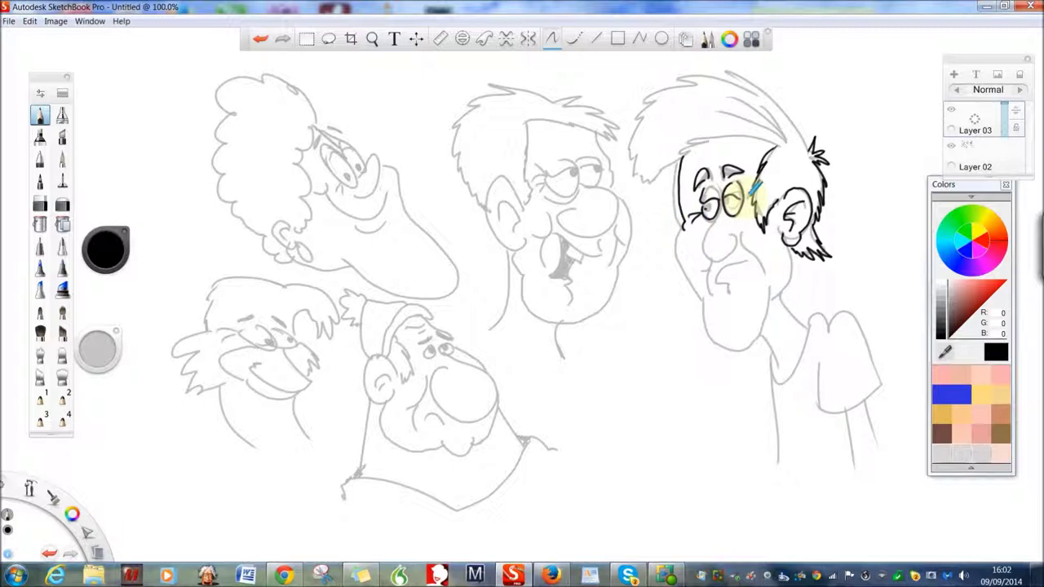
mouse_move(747, 199)
left_mouse_down()
mouse_move(746, 226)
mouse_move(709, 244)
mouse_move(724, 201)
mouse_move(703, 238)
mouse_move(713, 257)
mouse_move(730, 256)
mouse_move(732, 231)
mouse_move(731, 239)
mouse_move(747, 226)
mouse_move(767, 266)
mouse_move(759, 250)
mouse_move(766, 285)
left_mouse_up()
left_click_drag(700, 245, 706, 292)
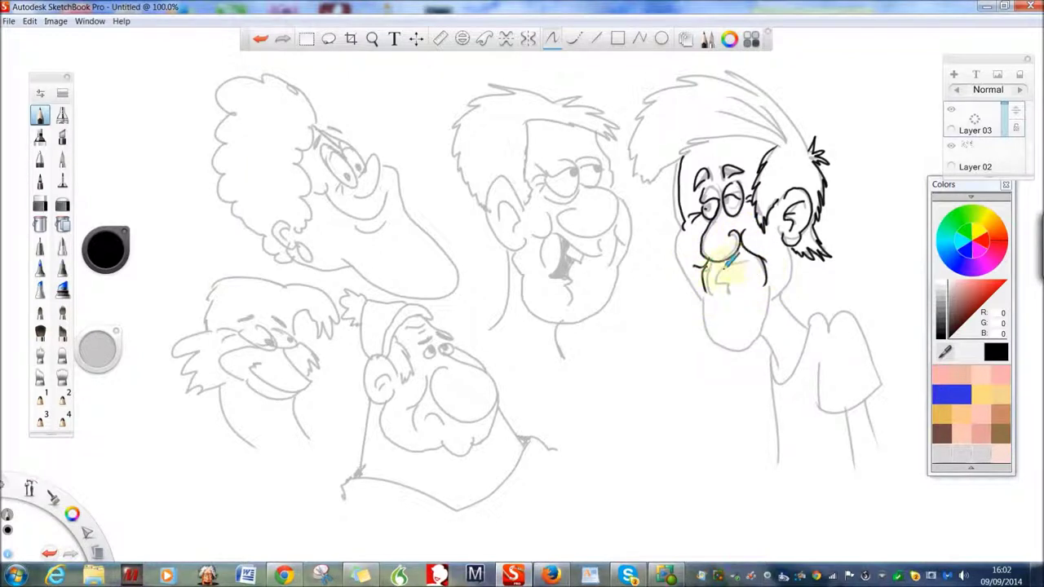
mouse_move(747, 265)
left_mouse_down()
mouse_move(716, 279)
mouse_move(728, 282)
mouse_move(725, 303)
left_mouse_up()
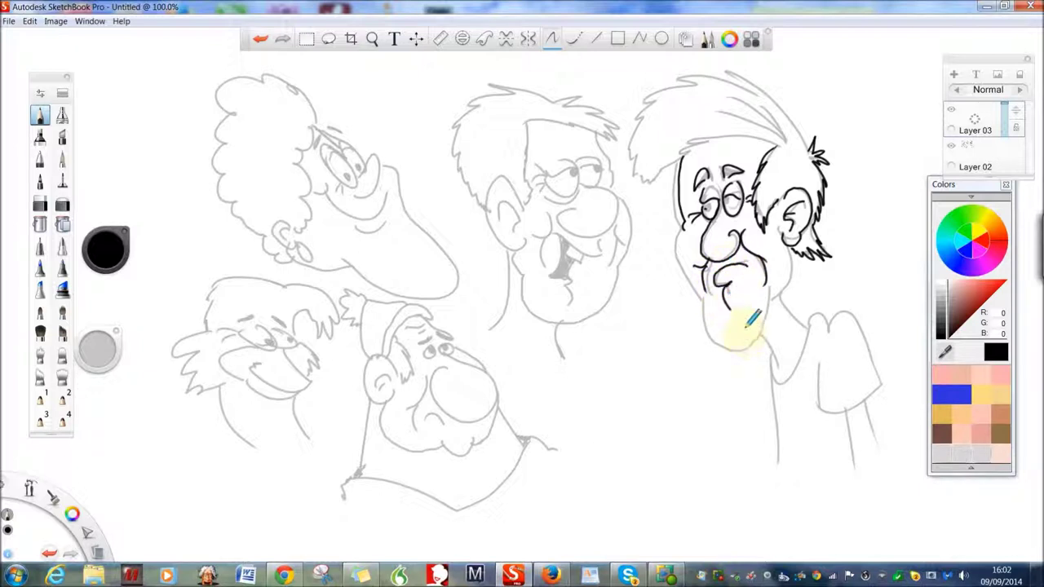
mouse_move(767, 266)
left_mouse_down()
mouse_move(774, 303)
mouse_move(742, 345)
mouse_move(711, 333)
mouse_move(701, 284)
left_mouse_up()
mouse_move(685, 217)
left_mouse_down()
mouse_move(680, 238)
mouse_move(701, 303)
left_mouse_up()
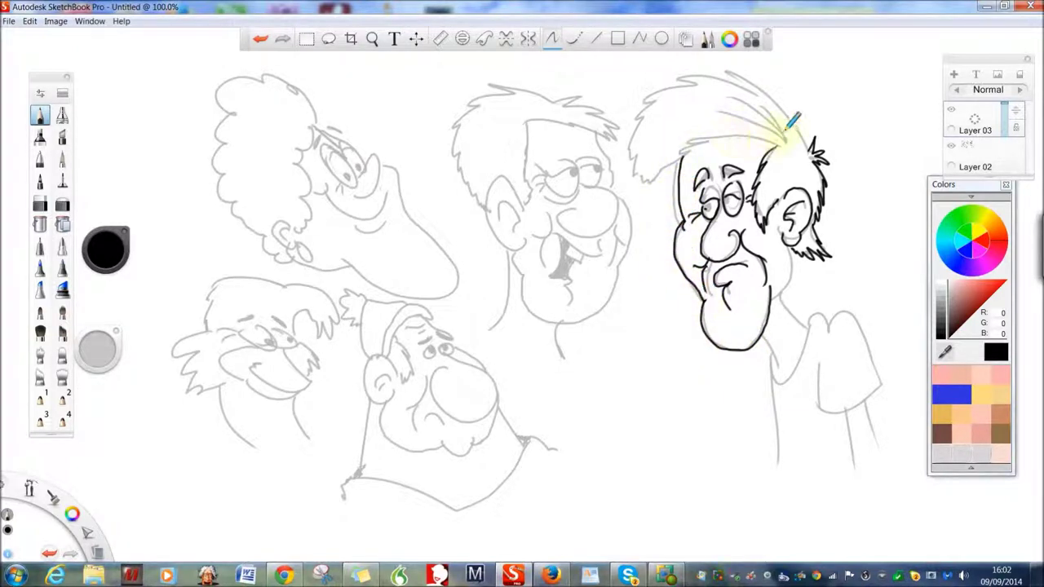
- Ink the upper-right head's spiky swept hair outline, fringe and inner strands, and add forehead wrinkles
mouse_move(816, 147)
left_mouse_down()
mouse_move(751, 73)
mouse_move(770, 84)
mouse_move(694, 57)
mouse_move(636, 111)
mouse_move(627, 153)
mouse_move(638, 176)
mouse_move(664, 174)
left_mouse_up()
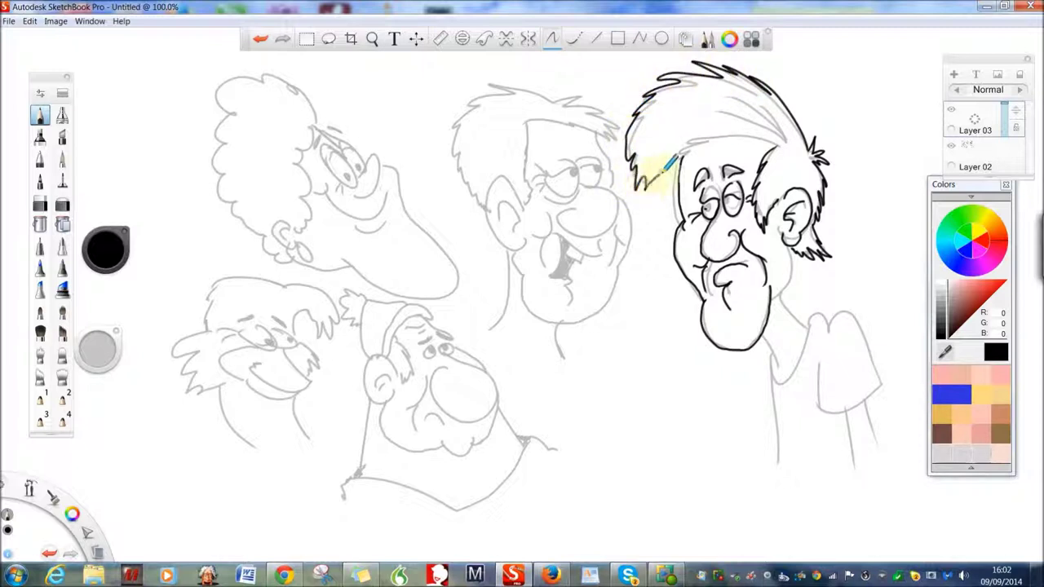
mouse_move(738, 129)
left_mouse_down()
mouse_move(685, 140)
mouse_move(657, 170)
left_mouse_up()
left_click_drag(780, 142, 739, 101)
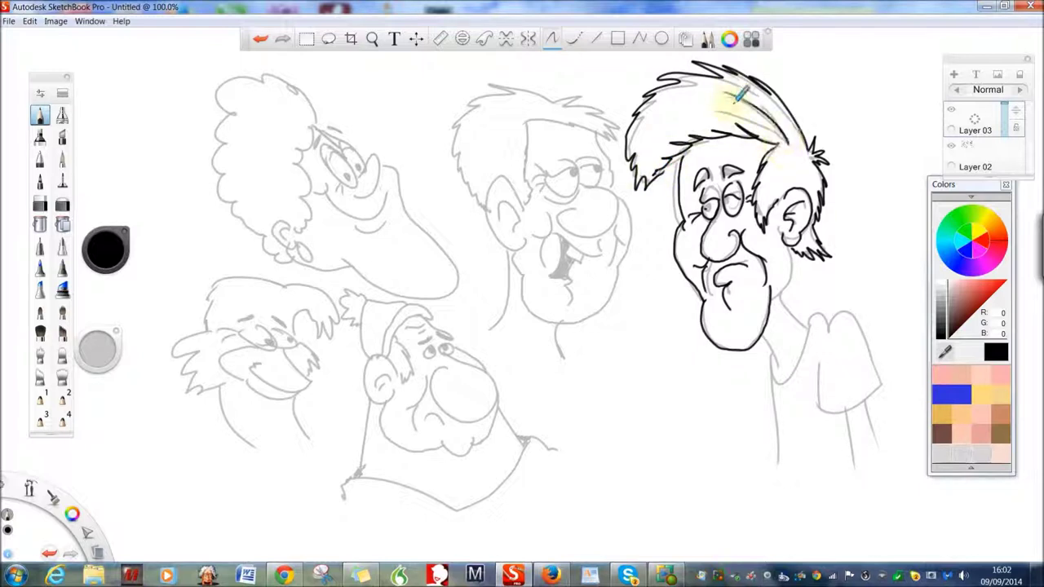
left_click_drag(784, 140, 714, 99)
left_click_drag(733, 112, 786, 138)
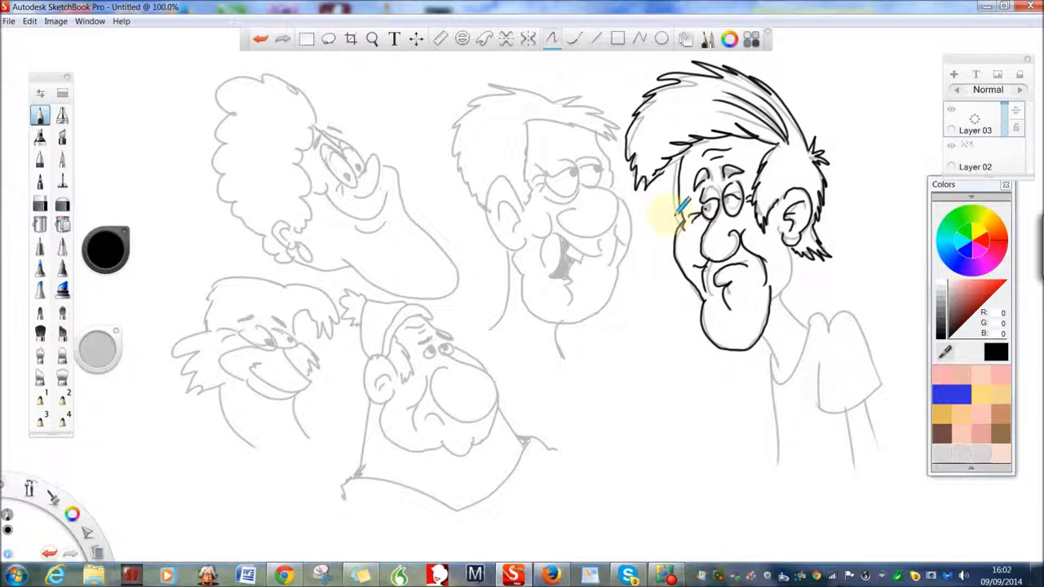
- Add a far ear to the upper-right head and ink its rear jaw and neck lines
left_click_drag(677, 214, 674, 236)
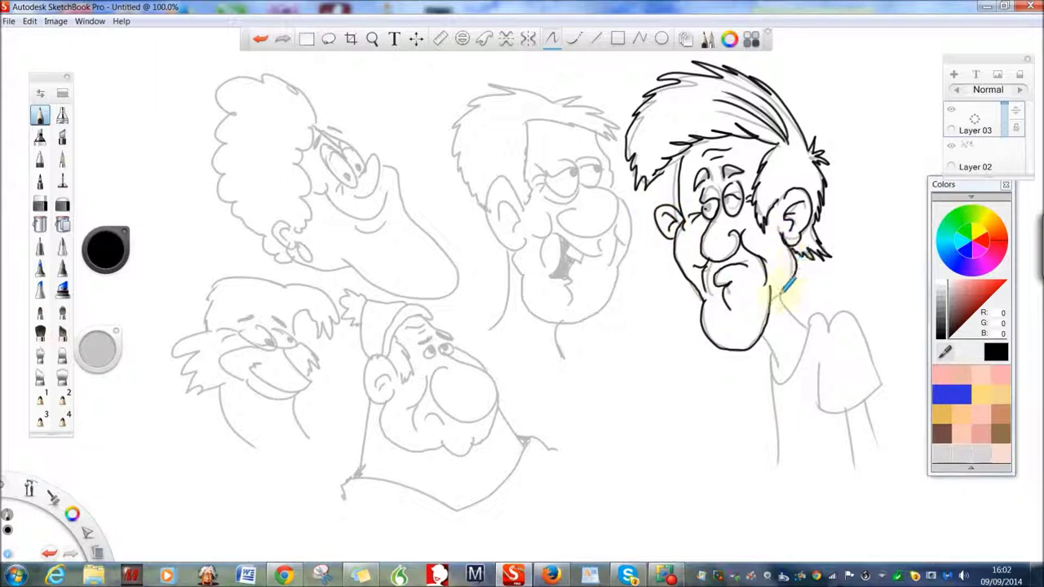
mouse_move(776, 294)
left_mouse_down()
mouse_move(806, 324)
mouse_move(774, 357)
mouse_move(779, 376)
left_mouse_up()
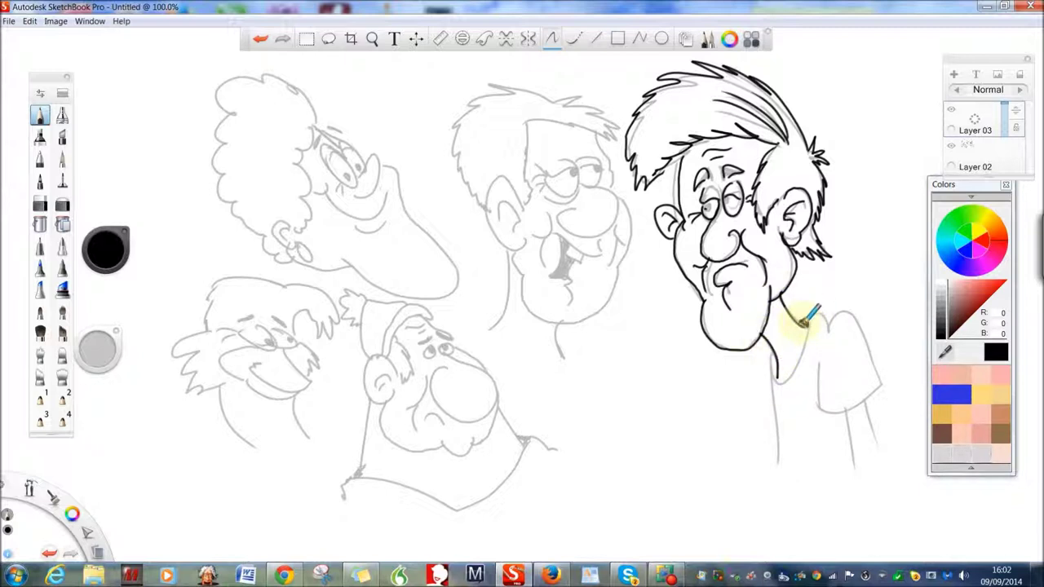
- Ink the T-shirt, sleeves and arms below the upper-right head, and darken its pupils
mouse_move(803, 323)
left_mouse_down()
mouse_move(832, 299)
mouse_move(881, 368)
mouse_move(866, 398)
mouse_move(821, 372)
mouse_move(820, 352)
left_mouse_up()
left_click_drag(866, 412, 880, 454)
left_click_drag(848, 409, 854, 481)
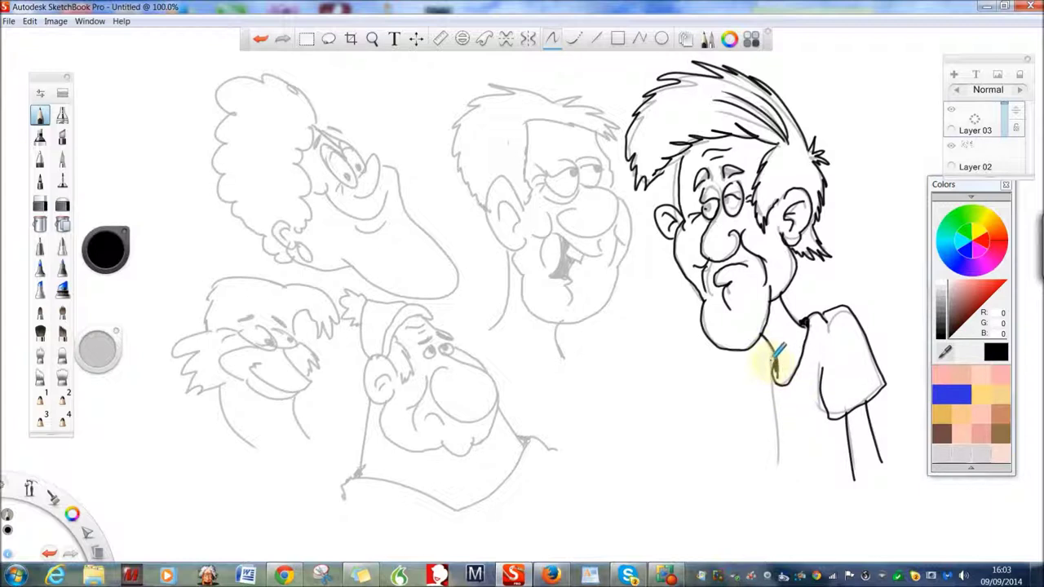
mouse_move(773, 356)
left_mouse_down()
mouse_move(760, 373)
mouse_move(775, 471)
left_mouse_up()
left_click_drag(773, 420, 767, 485)
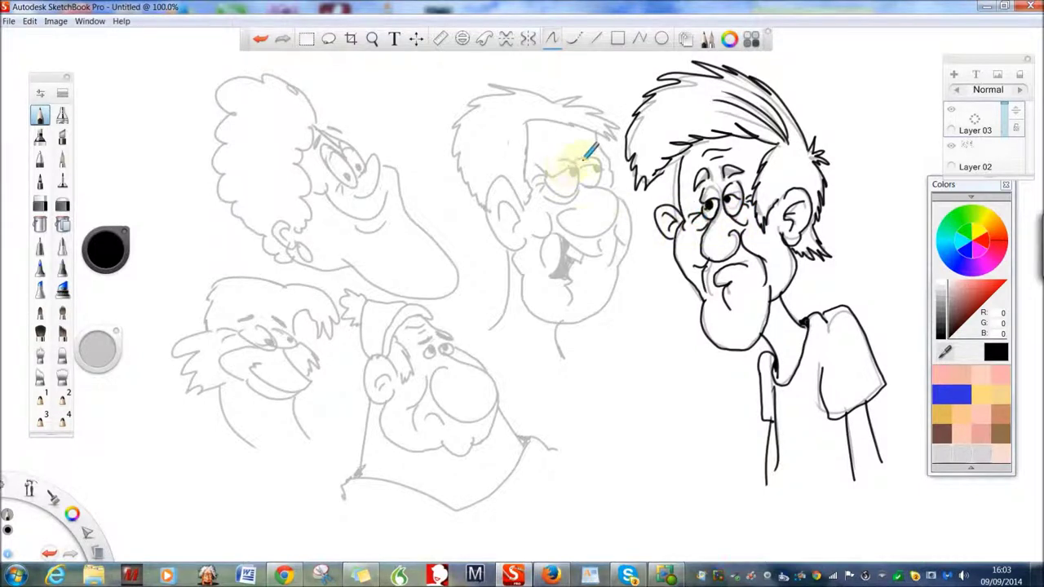
- Ink the upper middle head's eyes and pupils, thick black eyebrows, eye wrinkles and big round nose
mouse_move(599, 166)
left_mouse_down()
mouse_move(578, 168)
mouse_move(584, 150)
left_mouse_up()
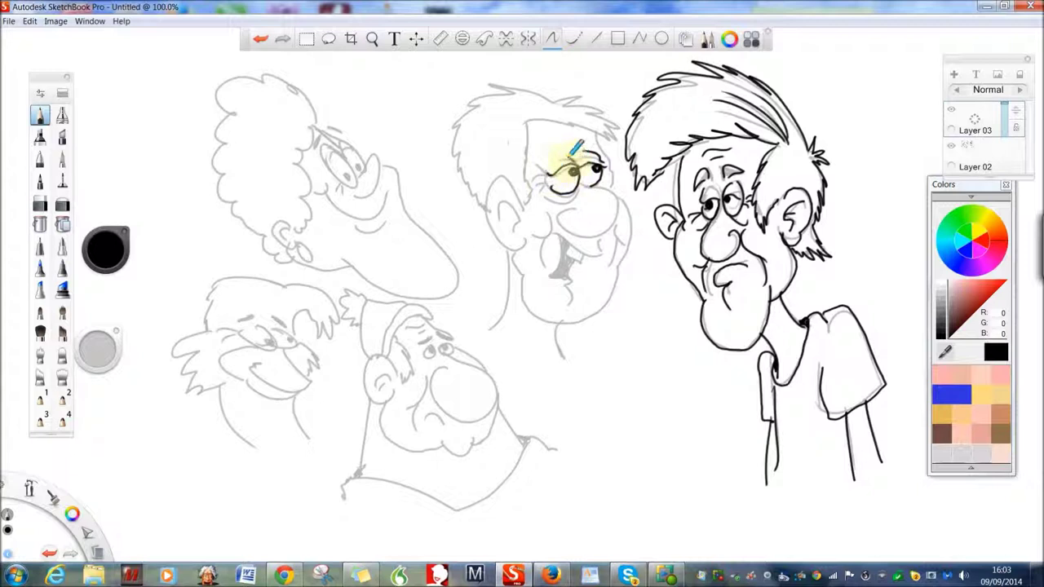
mouse_move(577, 140)
left_mouse_down()
mouse_move(595, 147)
mouse_move(565, 144)
left_mouse_up()
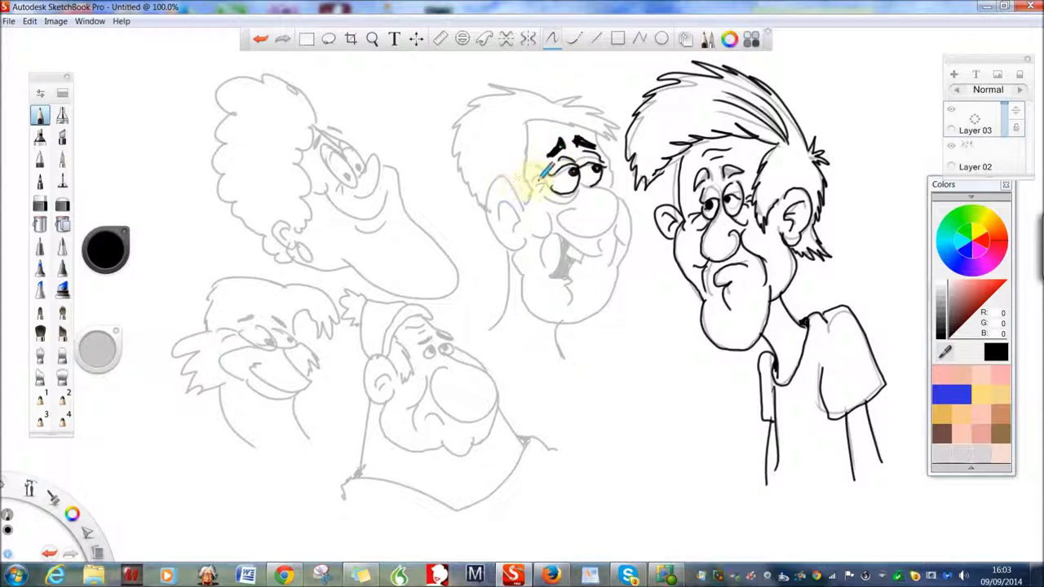
mouse_move(542, 177)
left_mouse_down()
mouse_move(568, 200)
mouse_move(603, 186)
mouse_move(589, 173)
mouse_move(621, 183)
mouse_move(618, 222)
mouse_move(582, 231)
mouse_move(563, 213)
mouse_move(578, 205)
mouse_move(602, 243)
mouse_move(578, 204)
mouse_move(620, 237)
left_mouse_up()
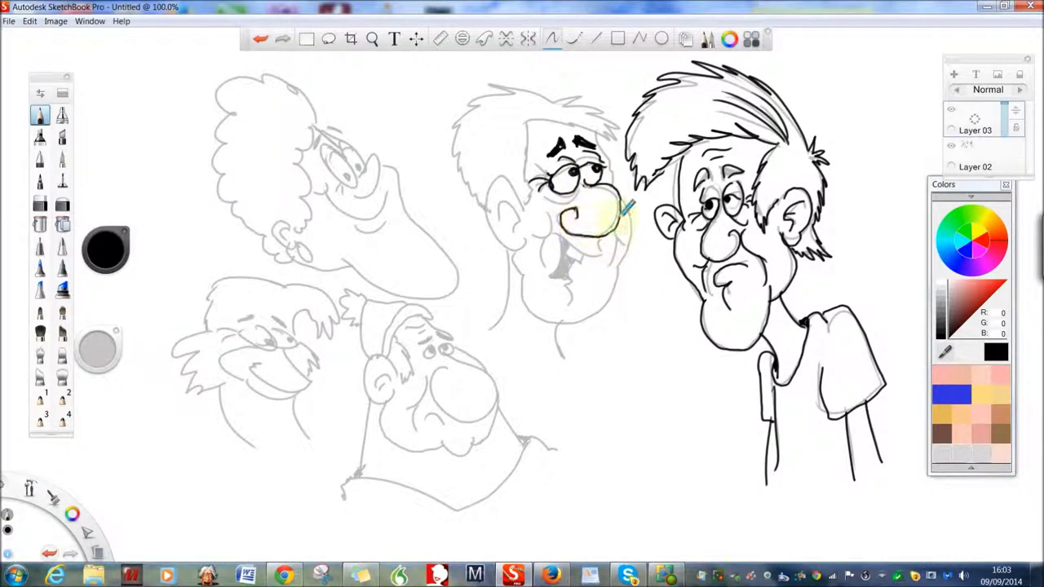
- Ink the upper middle head's far cheek, upper tooth, open mouth and lower lip, erase the stray mouth line and fill the mouth black
mouse_move(616, 184)
left_mouse_down()
mouse_move(635, 225)
mouse_move(620, 264)
mouse_move(591, 256)
mouse_move(608, 229)
mouse_move(596, 256)
mouse_move(552, 234)
left_mouse_up()
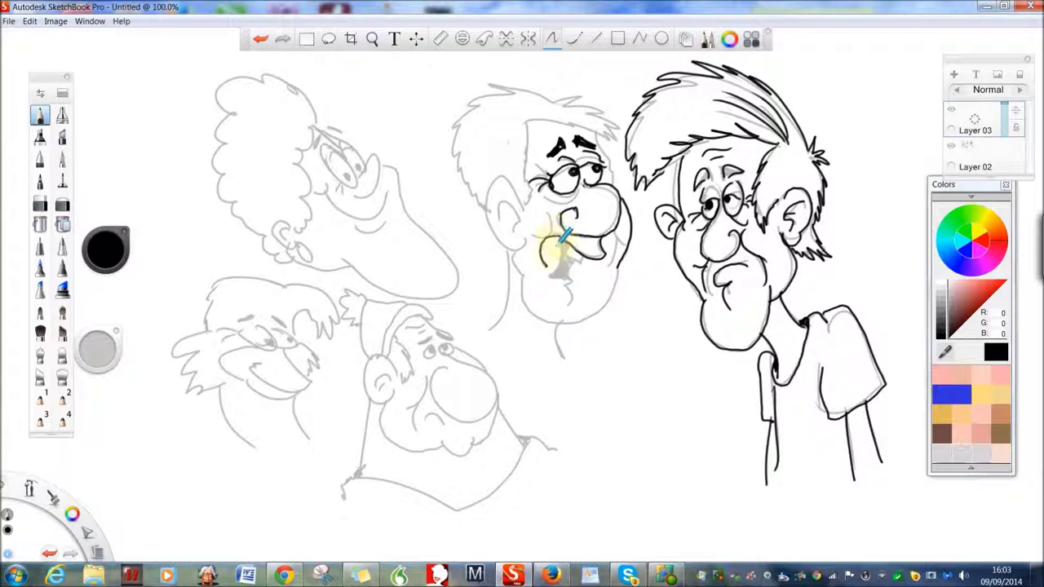
left_click(40, 204)
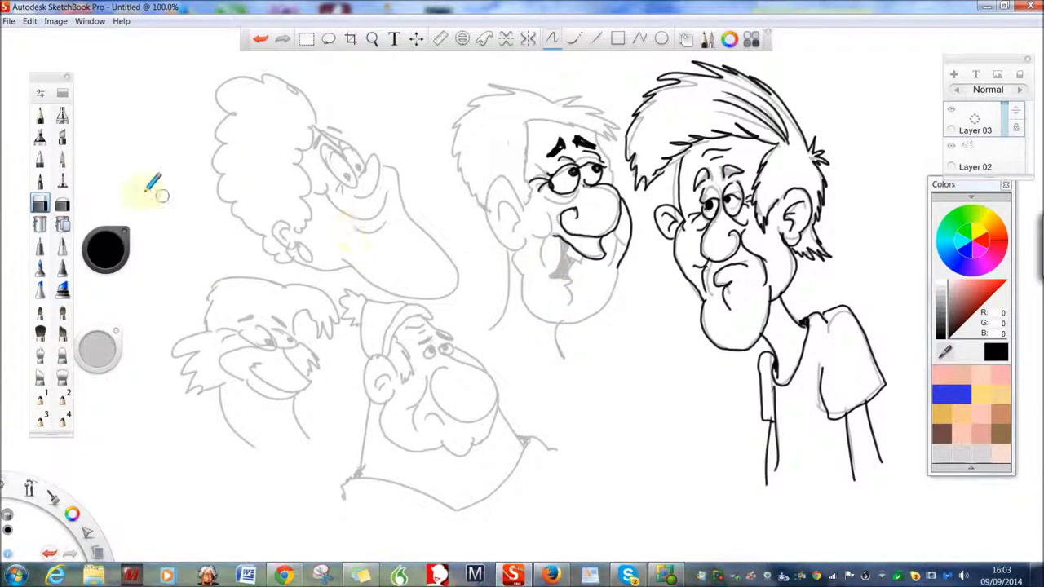
left_click(41, 116)
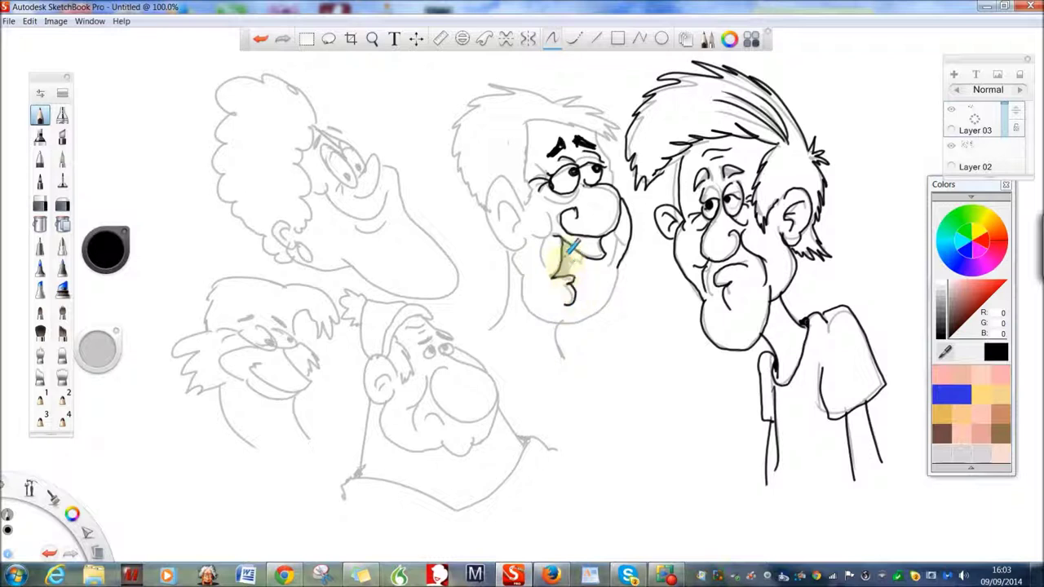
left_click_drag(587, 254, 573, 257)
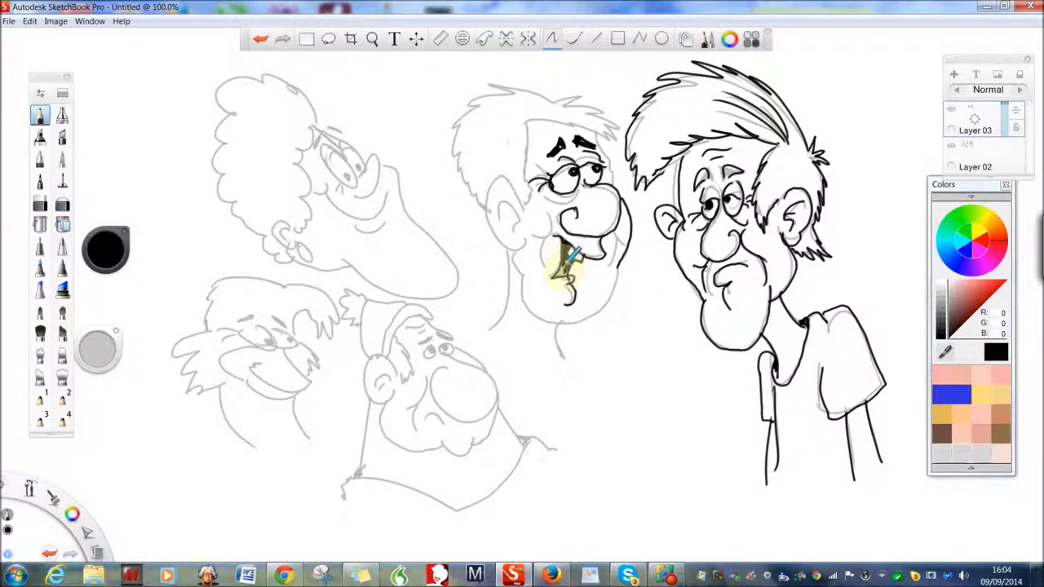
left_click_drag(568, 255, 568, 272)
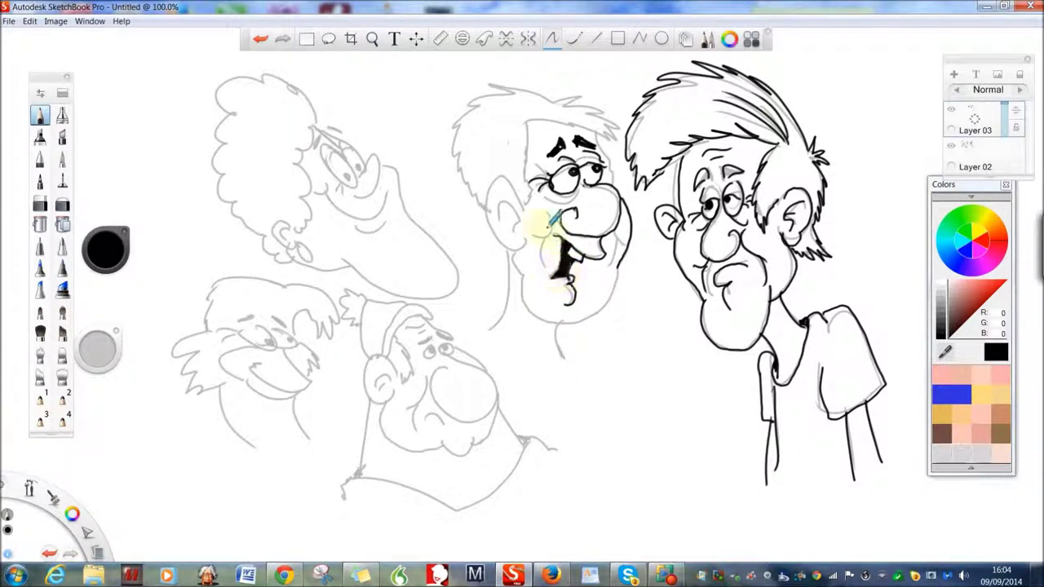
- Ink the upper middle head's forehead edge, spiky hair, ear, jaw and cheek lines, plus the neck and collar
left_click_drag(597, 132, 618, 168)
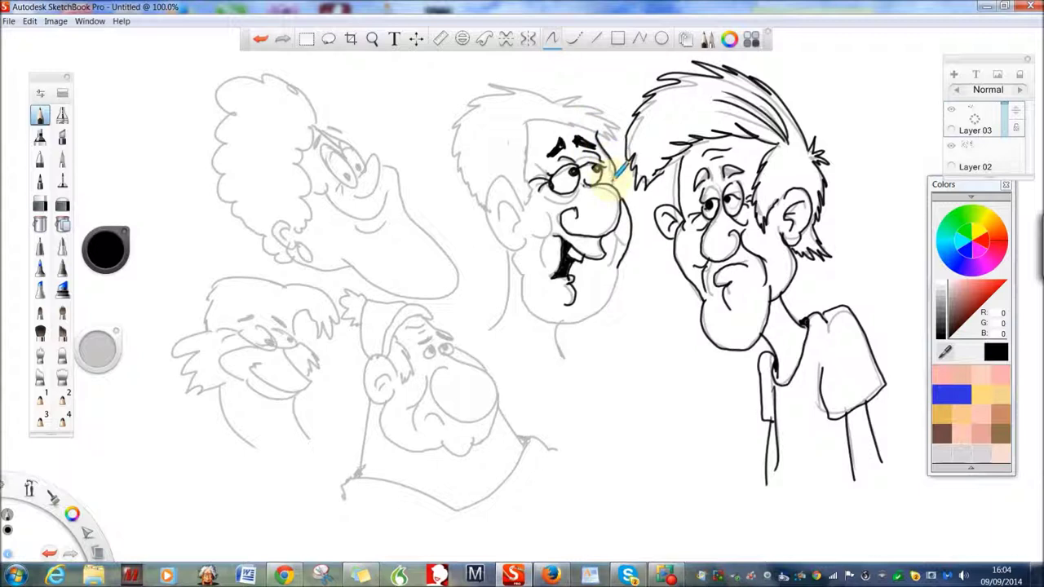
mouse_move(557, 101)
left_mouse_down()
mouse_move(605, 104)
mouse_move(596, 109)
mouse_move(619, 129)
mouse_move(525, 115)
mouse_move(536, 185)
mouse_move(527, 207)
mouse_move(513, 176)
mouse_move(496, 174)
mouse_move(488, 198)
mouse_move(517, 246)
mouse_move(527, 243)
mouse_move(510, 200)
mouse_move(497, 211)
mouse_move(502, 179)
mouse_move(515, 227)
left_mouse_up()
mouse_move(465, 108)
left_mouse_down()
mouse_move(558, 99)
mouse_move(505, 67)
mouse_move(465, 112)
mouse_move(461, 168)
mouse_move(497, 228)
left_mouse_up()
mouse_move(558, 242)
left_mouse_down()
mouse_move(582, 179)
mouse_move(565, 198)
mouse_move(575, 225)
mouse_move(596, 251)
mouse_move(620, 225)
mouse_move(624, 239)
mouse_move(617, 236)
mouse_move(617, 271)
mouse_move(576, 298)
mouse_move(621, 255)
mouse_move(598, 313)
mouse_move(541, 316)
mouse_move(517, 249)
mouse_move(493, 238)
mouse_move(505, 260)
mouse_move(512, 246)
mouse_move(505, 325)
mouse_move(557, 336)
mouse_move(562, 316)
mouse_move(577, 358)
mouse_move(565, 371)
mouse_move(494, 326)
mouse_move(571, 357)
left_mouse_up()
mouse_move(504, 112)
left_mouse_down()
mouse_move(501, 154)
mouse_move(485, 159)
left_mouse_up()
mouse_move(551, 209)
left_mouse_down()
mouse_move(557, 225)
mouse_move(544, 276)
left_mouse_up()
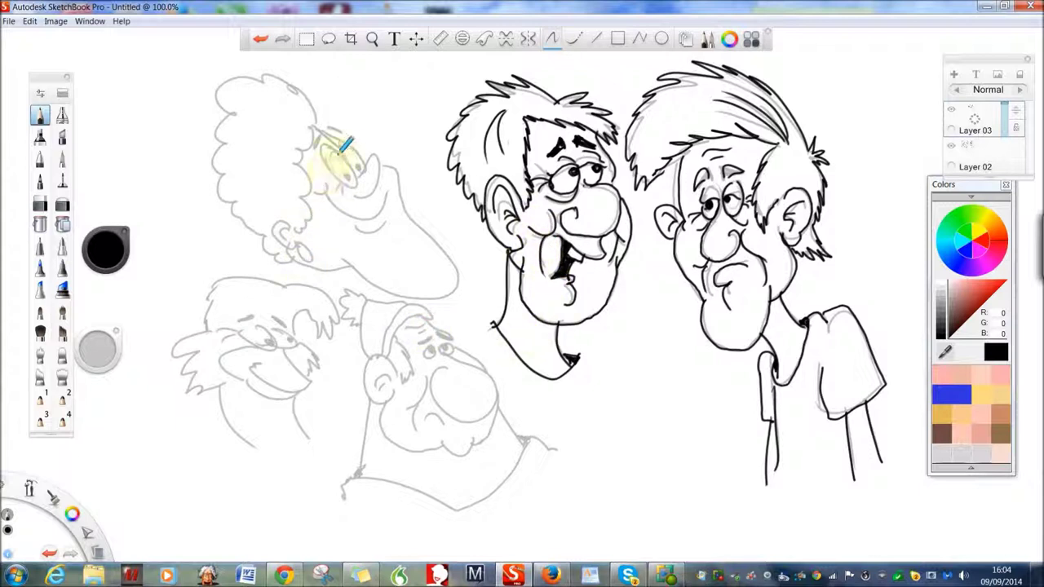
- Ink the upper left head's tall oval eyes, curved smile and lip, upturned nose and long jutting chin
mouse_move(351, 128)
left_mouse_down()
mouse_move(368, 163)
mouse_move(349, 159)
mouse_move(345, 140)
mouse_move(364, 152)
mouse_move(336, 155)
mouse_move(338, 143)
mouse_move(359, 173)
mouse_move(333, 168)
left_mouse_up()
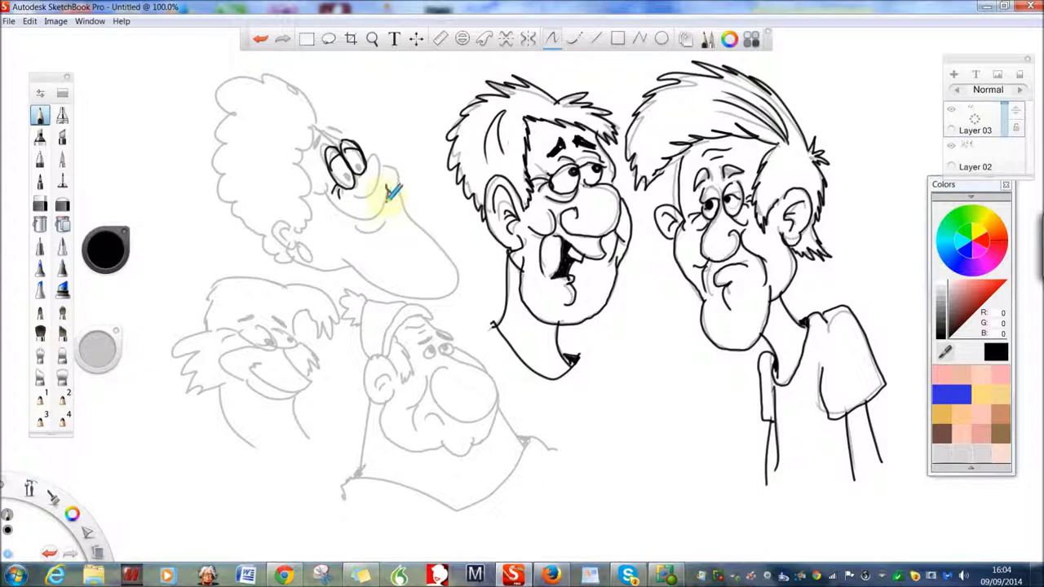
mouse_move(380, 210)
left_mouse_down()
mouse_move(356, 213)
mouse_move(337, 195)
left_mouse_up()
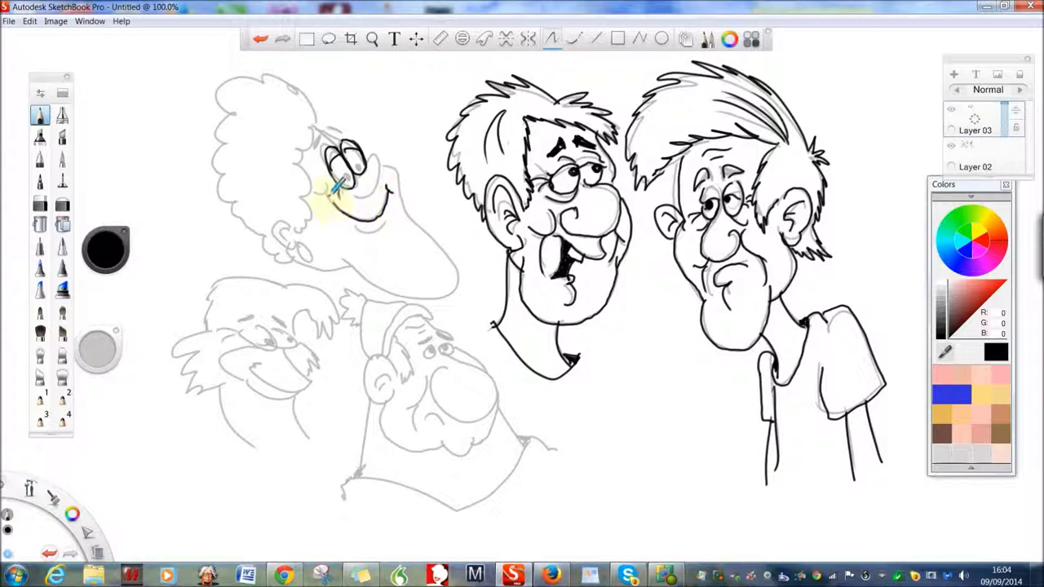
left_click_drag(388, 209, 371, 220)
mouse_move(350, 167)
left_mouse_down()
mouse_move(382, 145)
mouse_move(393, 159)
mouse_move(371, 193)
mouse_move(402, 161)
mouse_move(403, 200)
mouse_move(399, 192)
mouse_move(399, 184)
mouse_move(452, 285)
mouse_move(434, 292)
mouse_move(330, 258)
mouse_move(349, 261)
mouse_move(309, 264)
left_mouse_up()
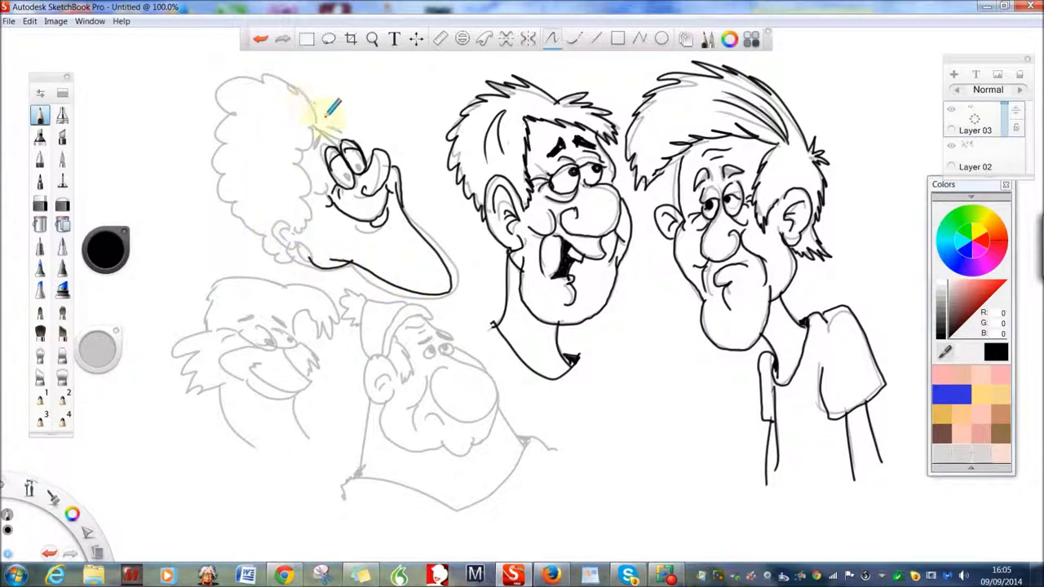
- Ink the upper left head's curly hair, ear, cheek and chin creases and short neck lines, and fill its pupils black
mouse_move(320, 124)
left_mouse_down()
mouse_move(314, 58)
mouse_move(257, 53)
mouse_move(214, 82)
mouse_move(208, 147)
mouse_move(230, 203)
mouse_move(298, 265)
mouse_move(291, 205)
mouse_move(302, 136)
mouse_move(320, 119)
mouse_move(311, 217)
mouse_move(294, 243)
mouse_move(305, 234)
left_mouse_up()
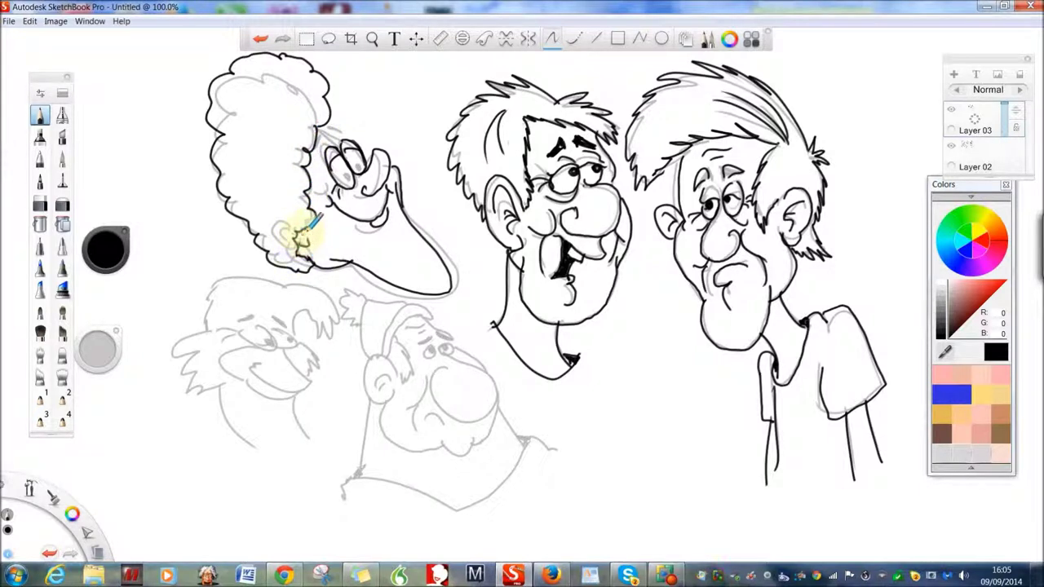
mouse_move(335, 232)
left_mouse_down()
mouse_move(420, 272)
mouse_move(400, 258)
left_mouse_up()
mouse_move(343, 277)
left_mouse_down()
mouse_move(350, 256)
mouse_move(349, 265)
left_mouse_up()
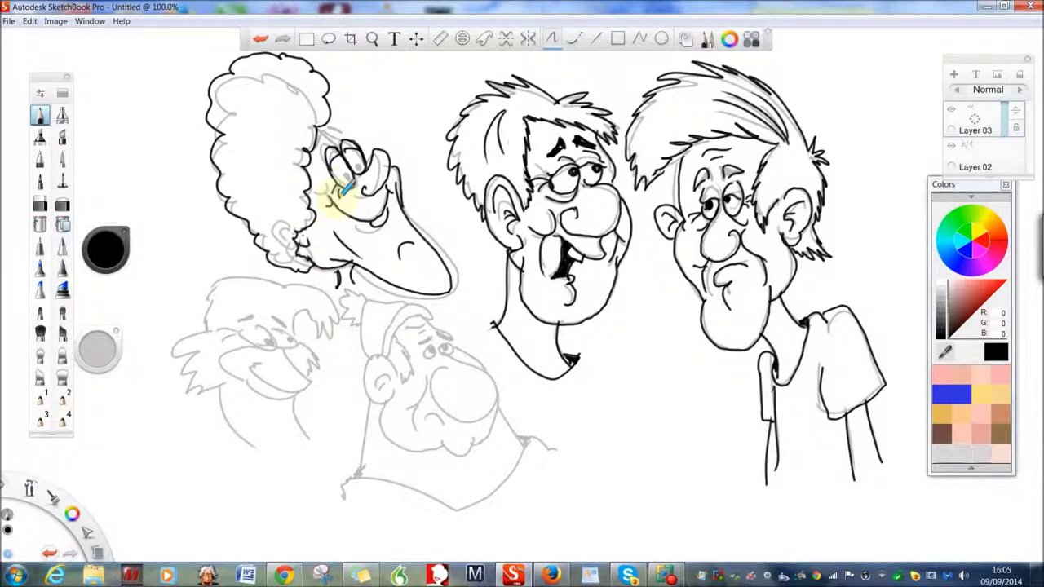
left_click_drag(352, 177, 359, 166)
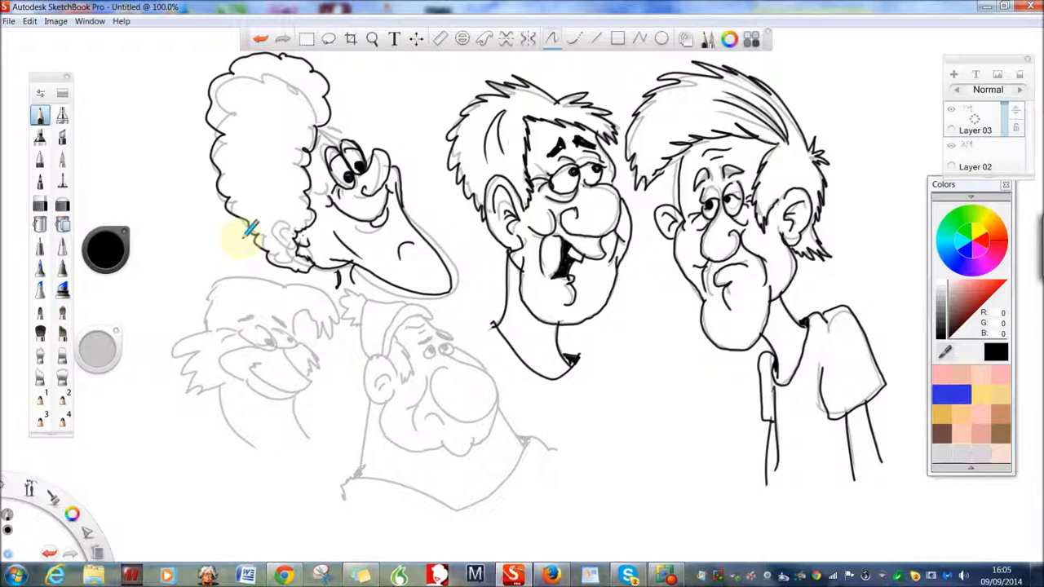
- Ink the lower middle head's eyes and pupils, and try outlining its big round nose
left_click(371, 38)
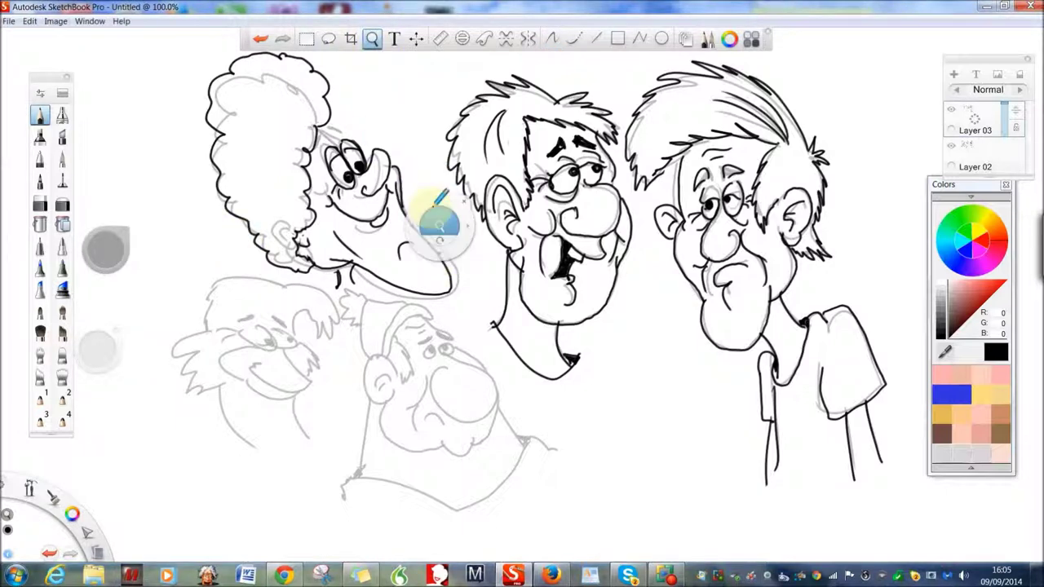
left_click_drag(429, 206, 386, 70)
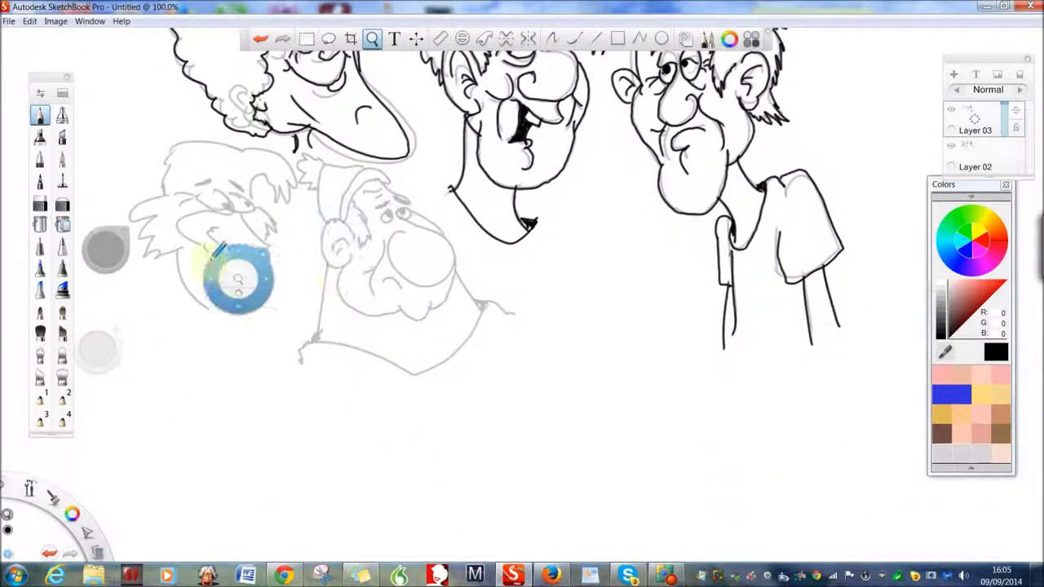
left_click(39, 116)
left_click_drag(412, 215, 414, 208)
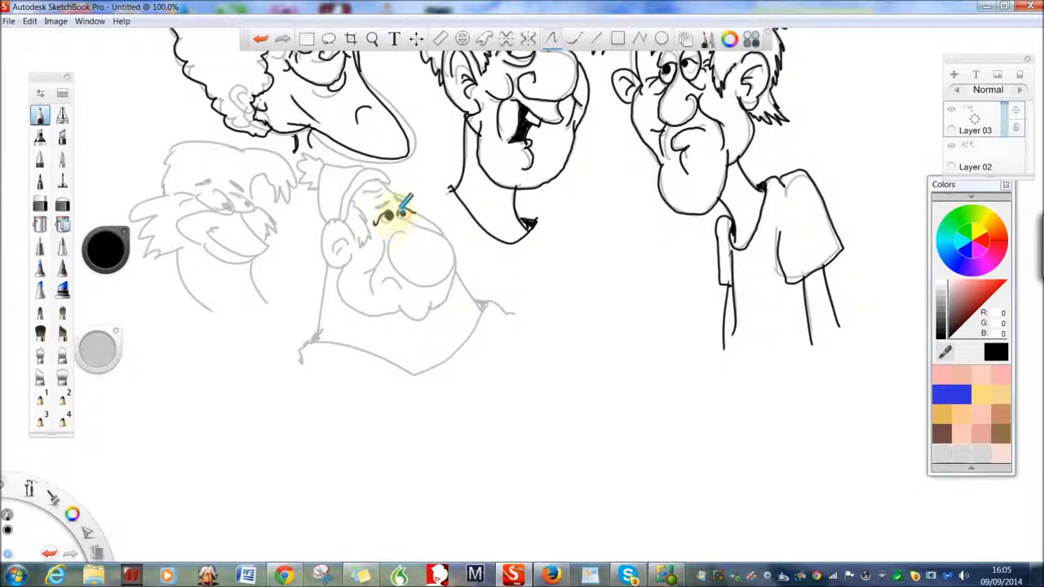
mouse_move(418, 214)
left_mouse_down()
mouse_move(451, 237)
mouse_move(453, 272)
mouse_move(406, 277)
mouse_move(400, 229)
left_mouse_up()
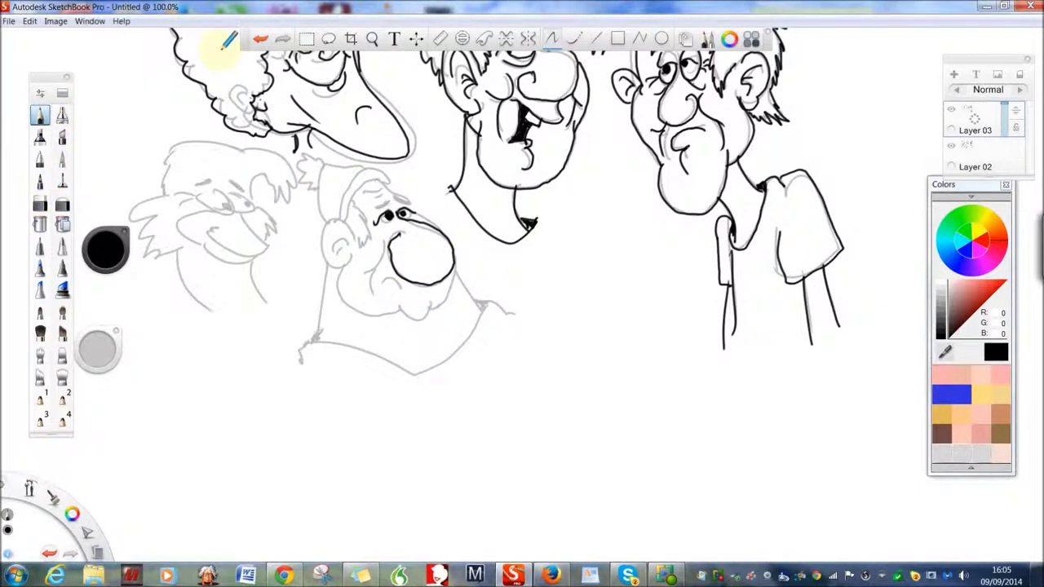
- Undo the nose stroke, redraw the lower middle head's big round nose with a smoothed stroke and ink its frowning eyebrows
left_click(260, 39)
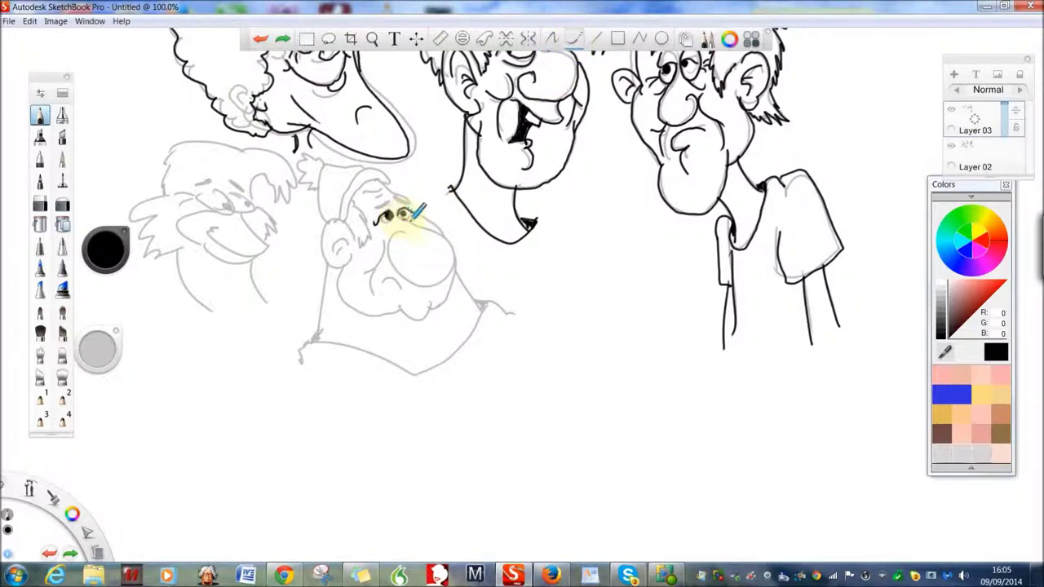
mouse_move(442, 217)
left_mouse_down()
mouse_move(464, 247)
mouse_move(433, 280)
mouse_move(412, 261)
left_mouse_up()
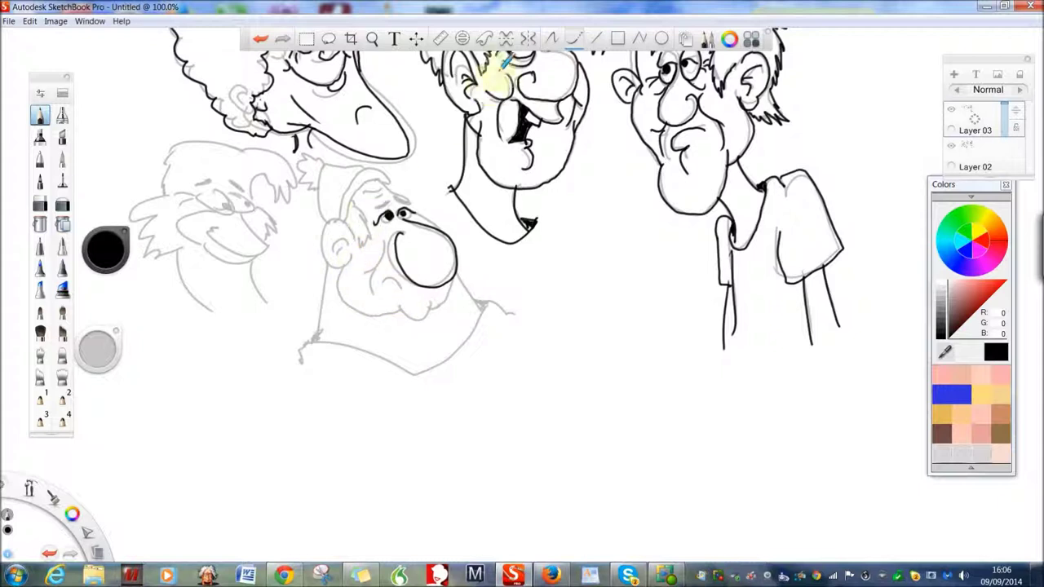
left_click(552, 39)
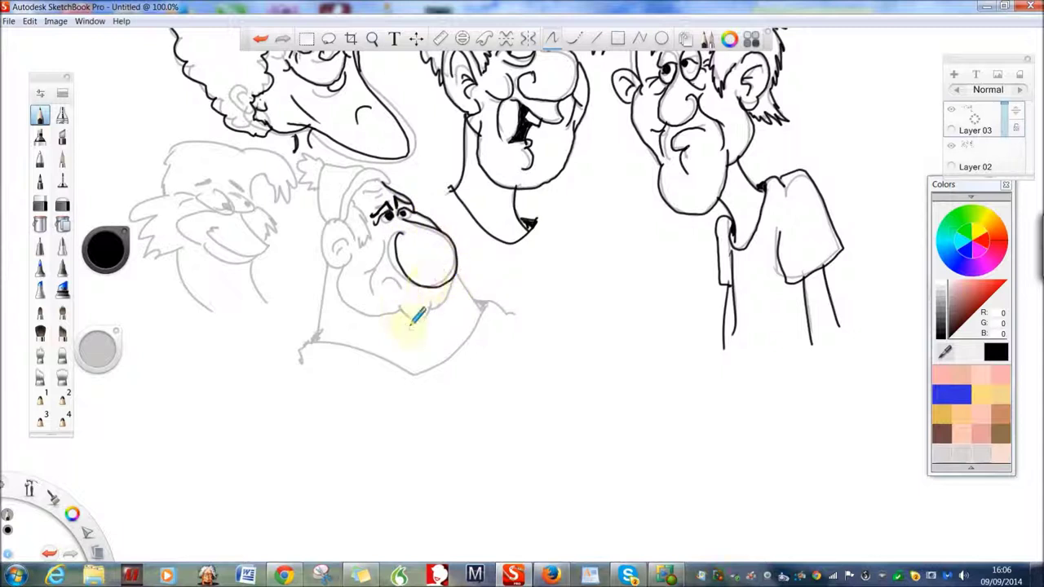
- Ink the lower middle head's frowning mouth, cheek lines, ear, bobble hat, sideburn and lumpy jaw
left_click_drag(385, 288, 391, 289)
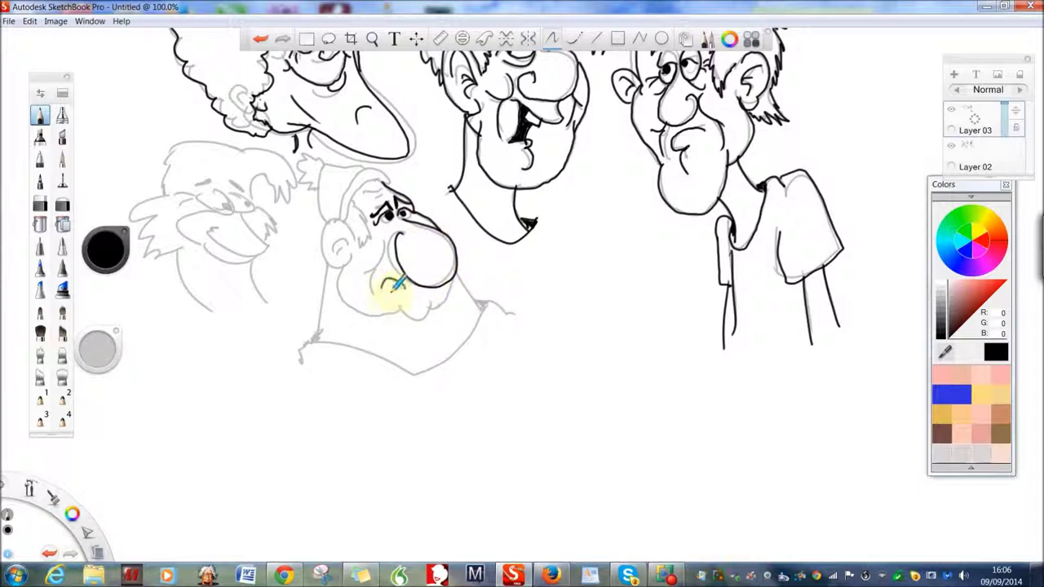
left_click_drag(378, 266, 373, 300)
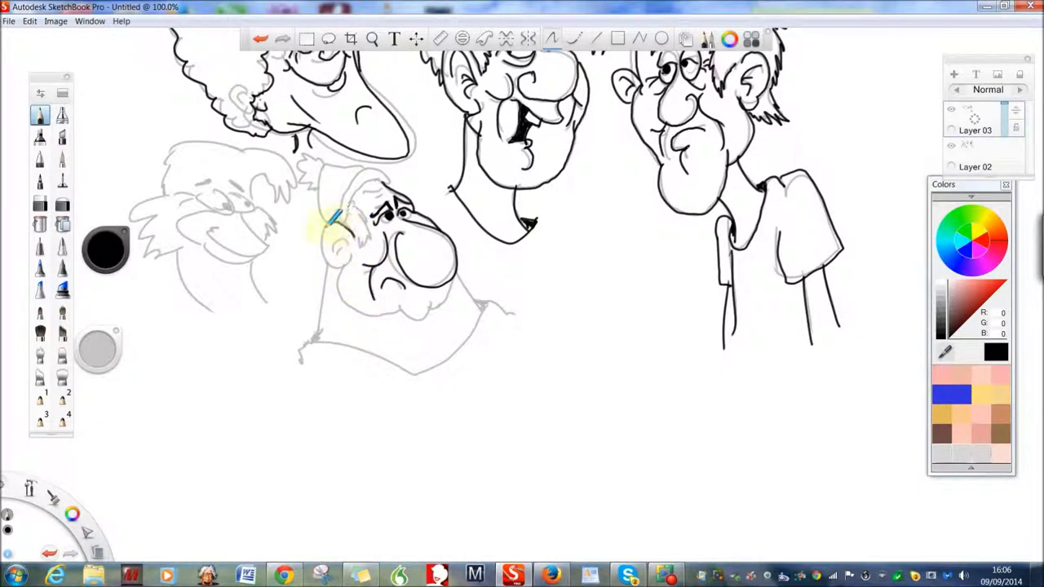
mouse_move(325, 251)
left_mouse_down()
mouse_move(350, 262)
mouse_move(348, 250)
mouse_move(342, 259)
left_mouse_up()
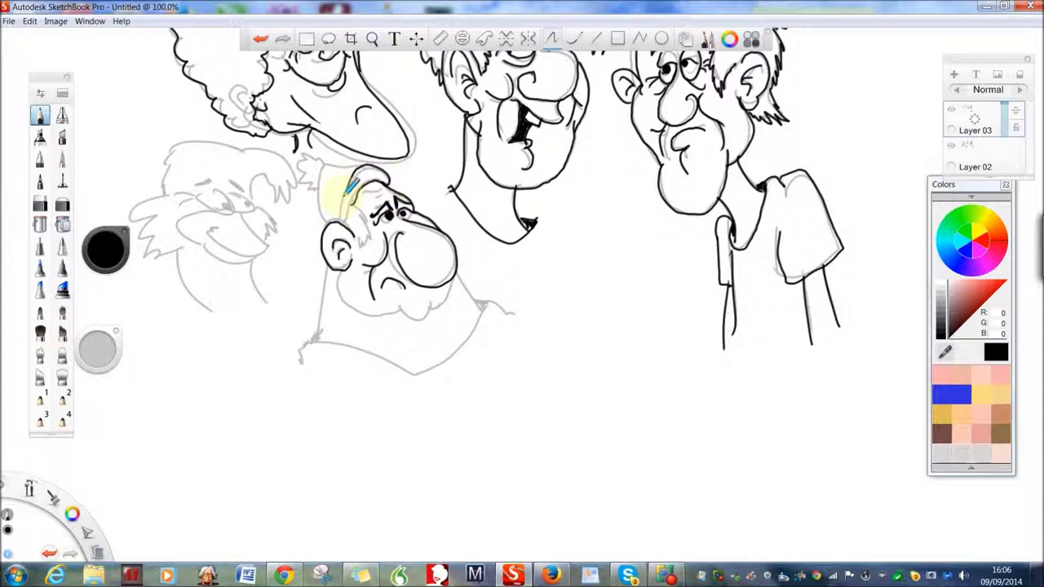
mouse_move(358, 208)
left_mouse_down()
mouse_move(364, 244)
mouse_move(324, 171)
mouse_move(362, 161)
mouse_move(339, 175)
mouse_move(348, 163)
mouse_move(345, 181)
mouse_move(345, 161)
mouse_move(325, 165)
mouse_move(331, 221)
mouse_move(314, 173)
mouse_move(326, 160)
mouse_move(305, 153)
mouse_move(308, 190)
mouse_move(334, 190)
mouse_move(364, 247)
mouse_move(443, 282)
mouse_move(458, 273)
mouse_move(455, 291)
mouse_move(416, 316)
mouse_move(356, 310)
mouse_move(364, 284)
left_mouse_up()
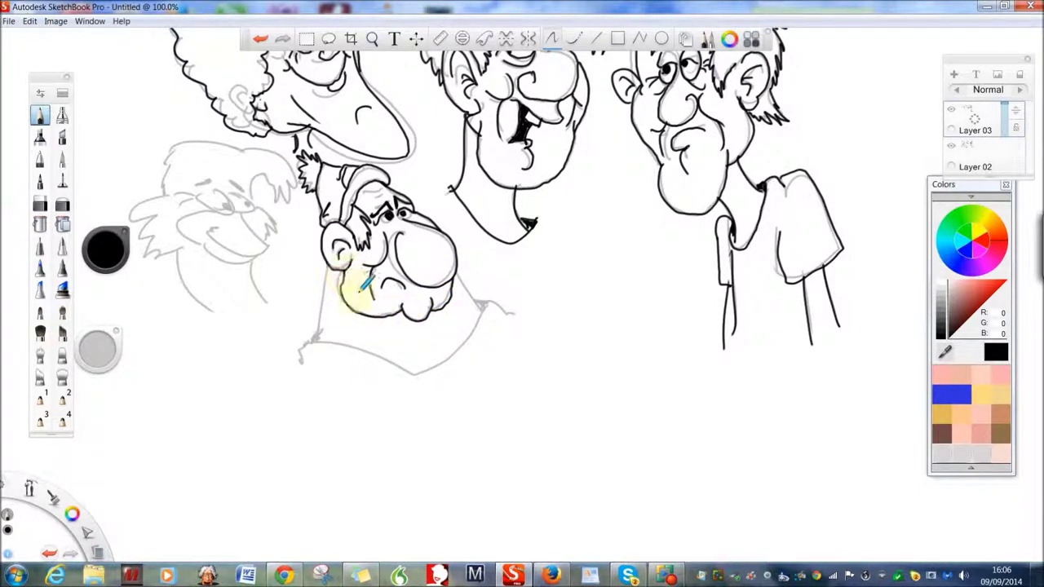
- Ink both sides of the lower middle head's thick neck and the curved collar line with dark corners
left_click_drag(463, 276, 492, 318)
mouse_move(322, 295)
left_mouse_down()
mouse_move(335, 263)
mouse_move(323, 329)
left_mouse_up()
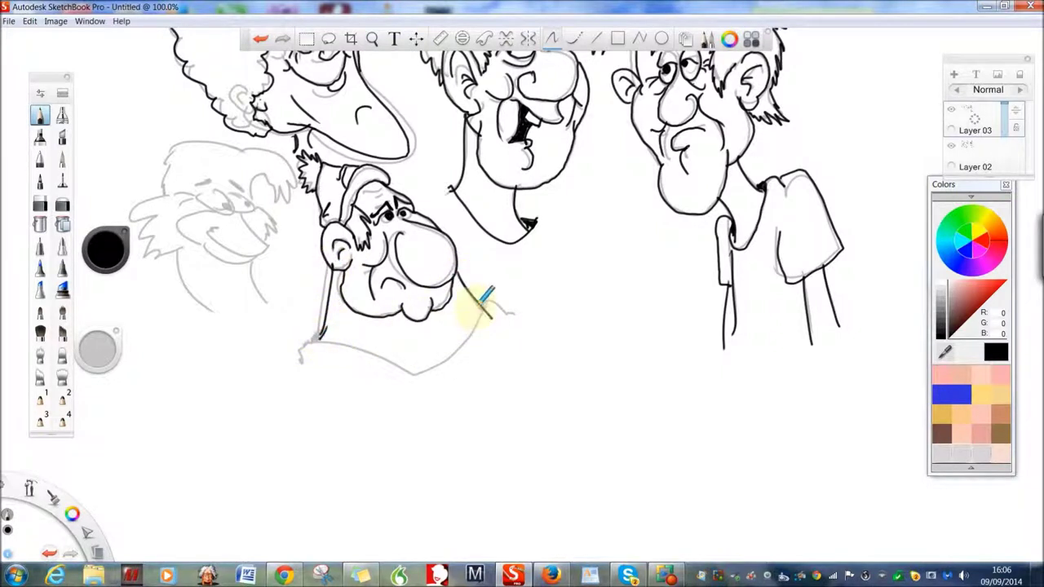
mouse_move(482, 306)
left_mouse_down()
mouse_move(474, 336)
mouse_move(396, 403)
mouse_move(414, 375)
mouse_move(449, 360)
mouse_move(411, 375)
mouse_move(377, 350)
mouse_move(314, 340)
left_mouse_up()
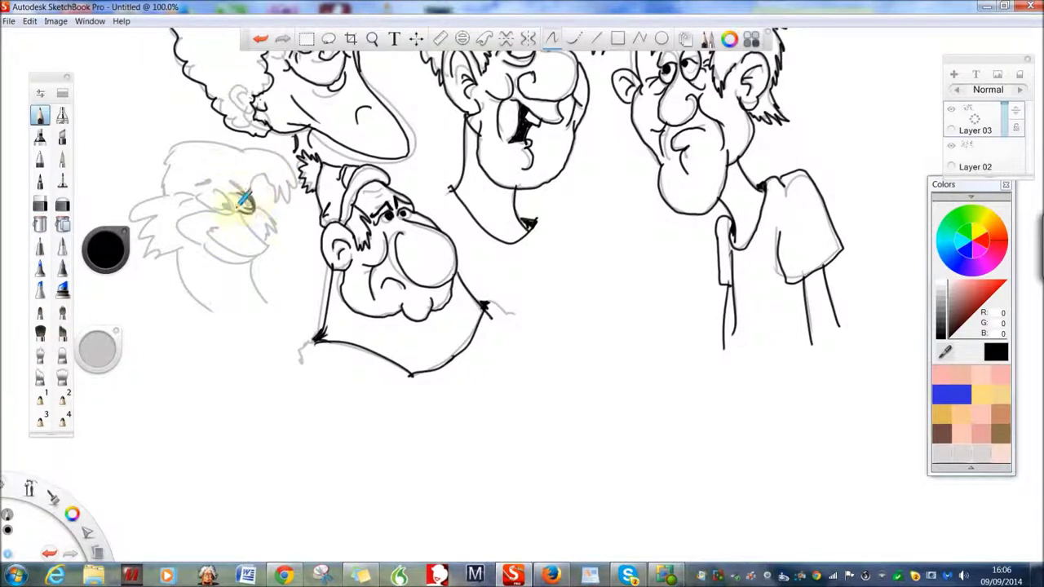
- Ink the lower left head's eyes, pointed nose and open grin with a narrow lower jaw, erasing the stray inner mouth line
mouse_move(244, 204)
left_mouse_down()
mouse_move(226, 184)
mouse_move(239, 202)
mouse_move(227, 186)
mouse_move(229, 209)
mouse_move(221, 198)
mouse_move(244, 203)
mouse_move(268, 238)
mouse_move(260, 235)
mouse_move(283, 243)
mouse_move(261, 253)
mouse_move(228, 247)
mouse_move(256, 259)
mouse_move(215, 234)
mouse_move(251, 265)
left_mouse_up()
mouse_move(213, 232)
left_mouse_down()
mouse_move(231, 266)
mouse_move(257, 251)
mouse_move(242, 277)
mouse_move(237, 262)
mouse_move(255, 265)
mouse_move(261, 251)
mouse_move(254, 278)
left_mouse_up()
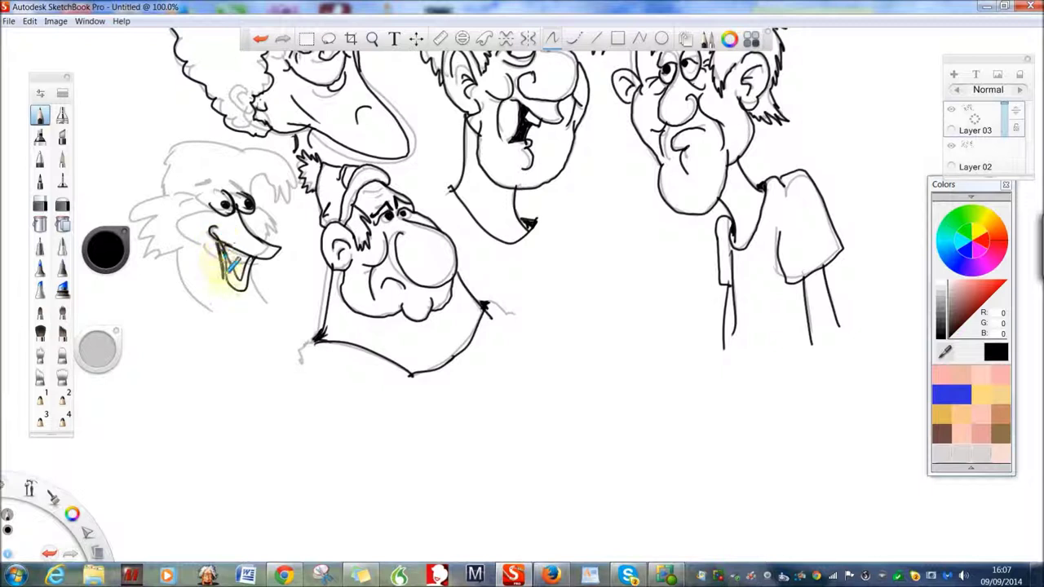
left_click(40, 204)
mouse_move(221, 249)
left_mouse_down()
mouse_move(232, 281)
mouse_move(229, 273)
left_mouse_up()
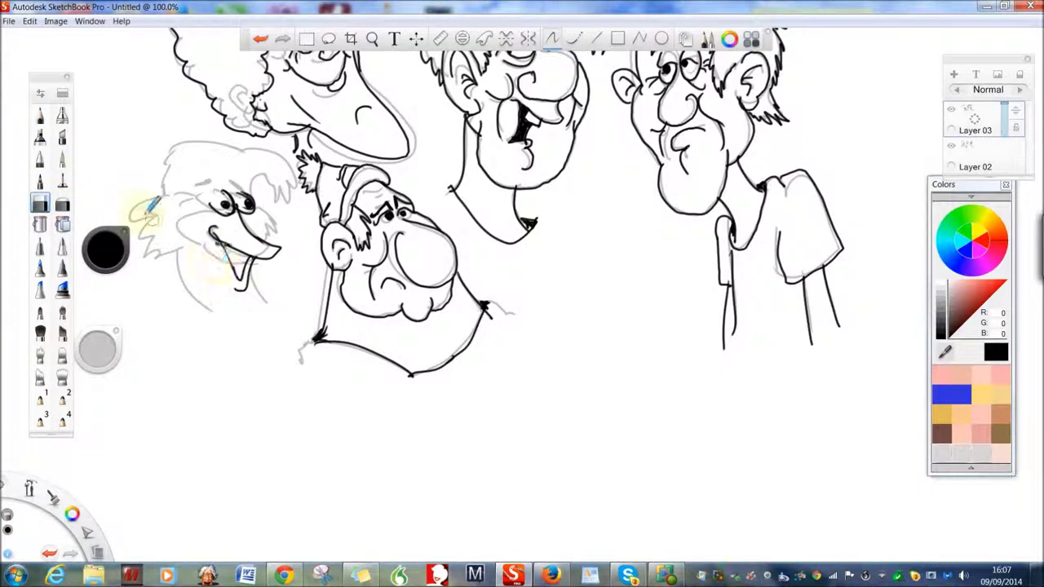
left_click(41, 115)
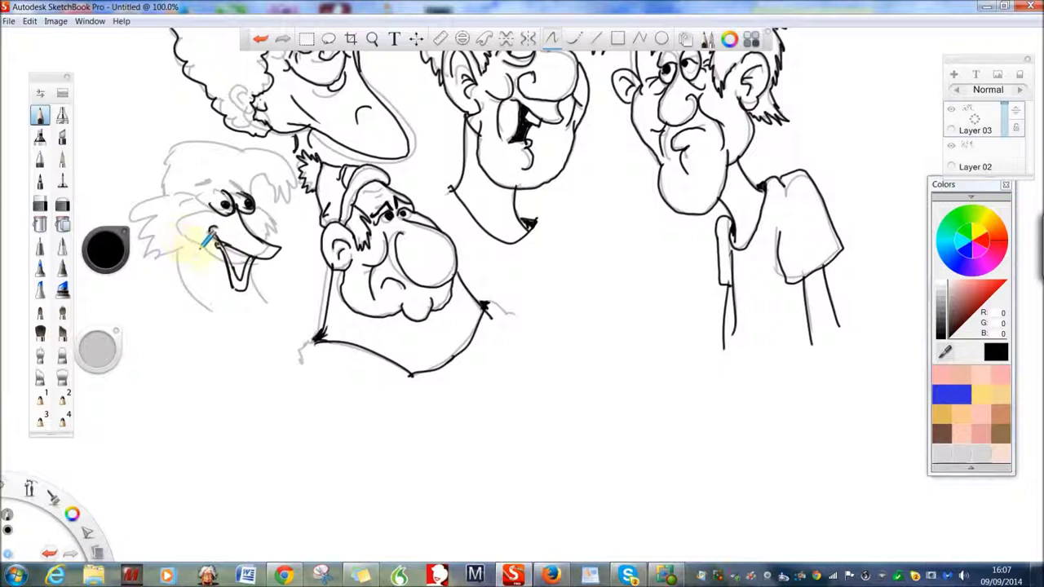
- Ink the lower left head's rounded cheek, cheek creases, far face edge and both neck lines
left_click_drag(185, 231, 212, 238)
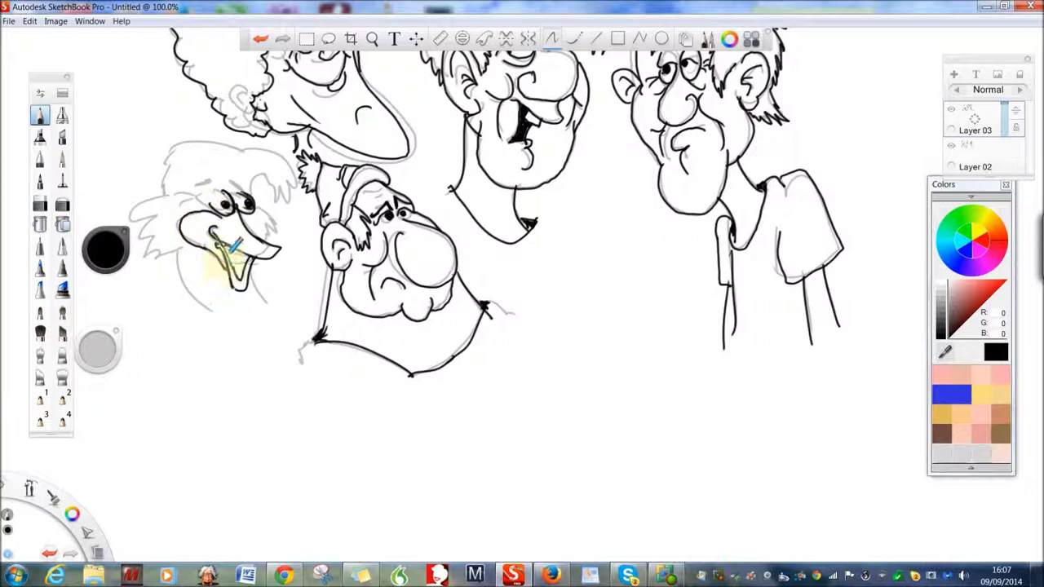
left_click_drag(204, 226, 194, 237)
mouse_move(237, 208)
left_mouse_down()
mouse_move(281, 226)
mouse_move(266, 235)
left_mouse_up()
left_click_drag(258, 277, 269, 308)
left_click_drag(181, 243, 220, 336)
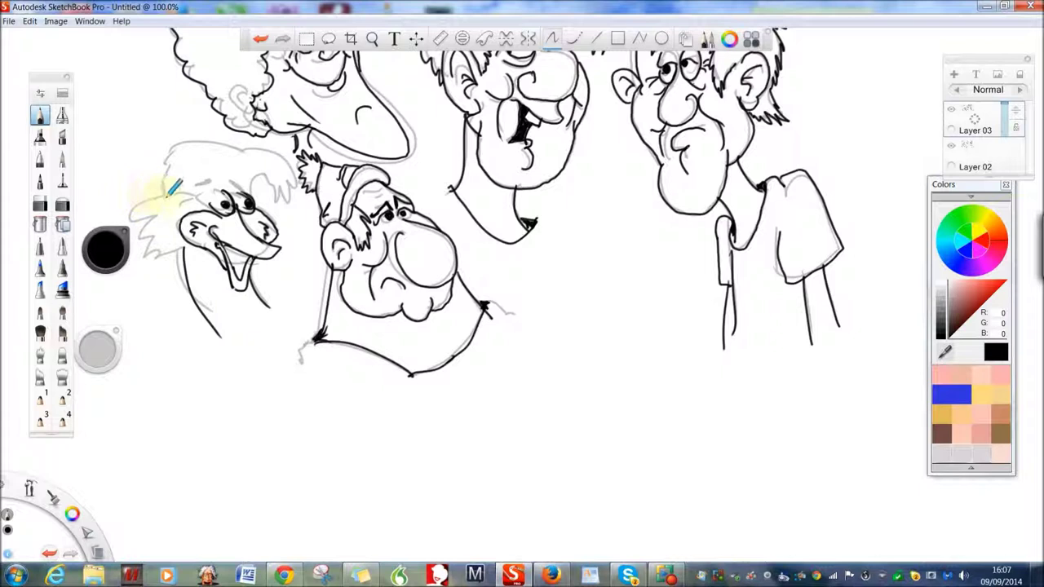
- Ink the lower left head's spiky side whiskers, eyebrows and tousled top hair, and add jagged shading on its neck
mouse_move(304, 218)
left_mouse_down()
mouse_move(299, 245)
mouse_move(269, 257)
left_mouse_up()
mouse_move(204, 189)
left_mouse_down()
mouse_move(164, 189)
mouse_move(132, 201)
mouse_move(127, 217)
mouse_move(142, 255)
mouse_move(186, 249)
left_mouse_up()
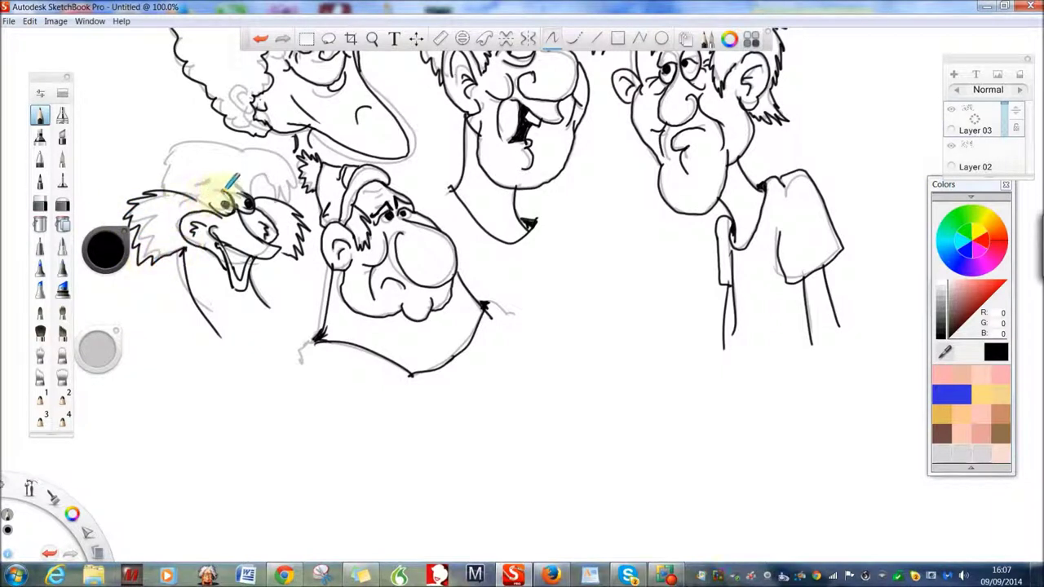
mouse_move(249, 185)
left_mouse_down()
mouse_move(208, 192)
mouse_move(213, 202)
mouse_move(233, 189)
mouse_move(219, 173)
mouse_move(244, 179)
mouse_move(211, 181)
mouse_move(215, 173)
mouse_move(265, 151)
mouse_move(285, 183)
mouse_move(249, 169)
mouse_move(259, 191)
mouse_move(170, 139)
mouse_move(159, 176)
mouse_move(172, 209)
left_mouse_up()
left_click_drag(208, 254, 219, 303)
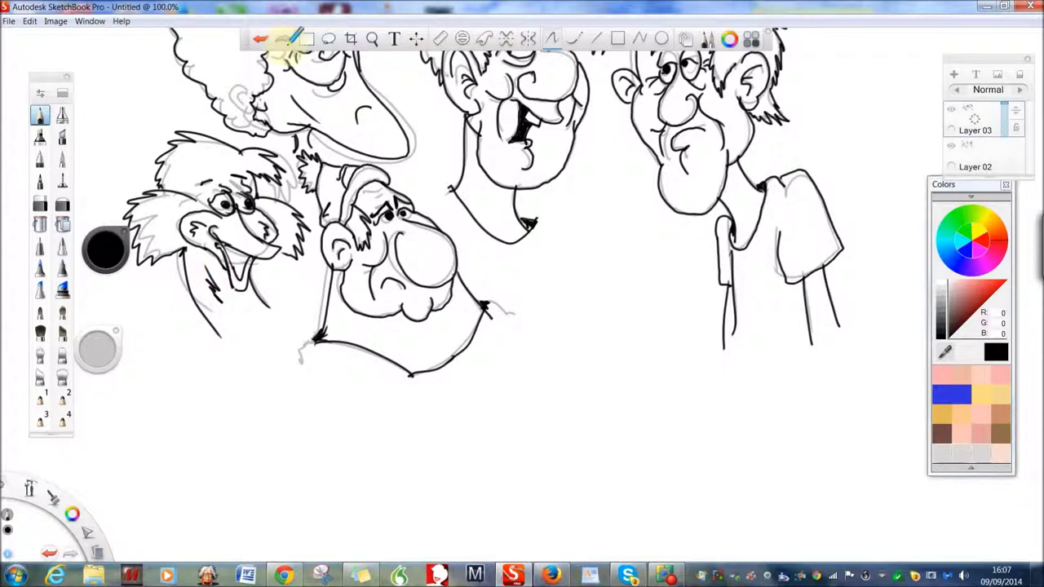
- Delete the faded sketch layer, Layer 02, and ink the missing forehead line on the upper left head
left_click(371, 38)
mouse_move(380, 128)
left_mouse_down()
mouse_move(333, 155)
mouse_move(356, 294)
left_mouse_up()
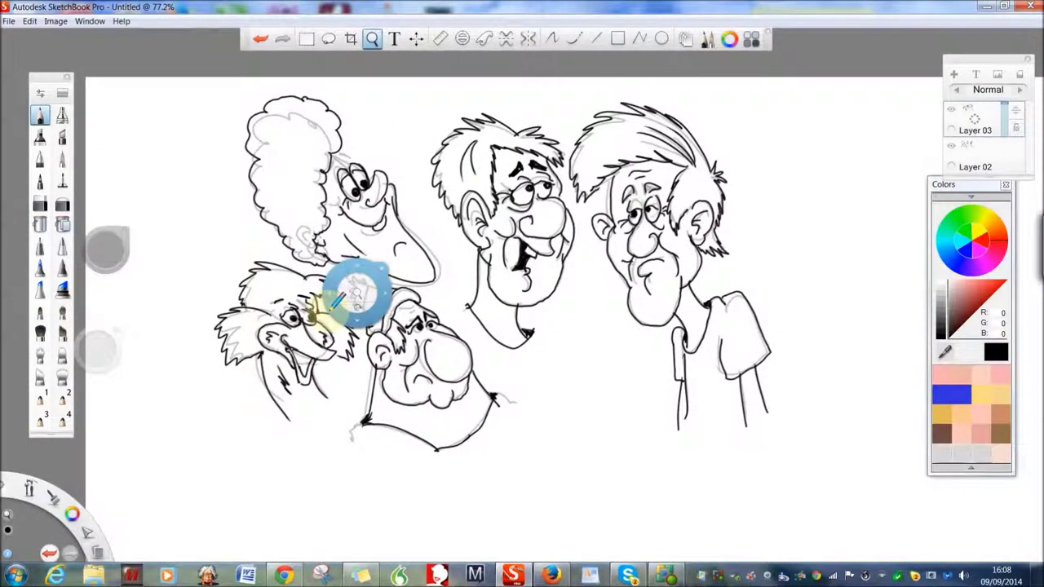
left_click(988, 150)
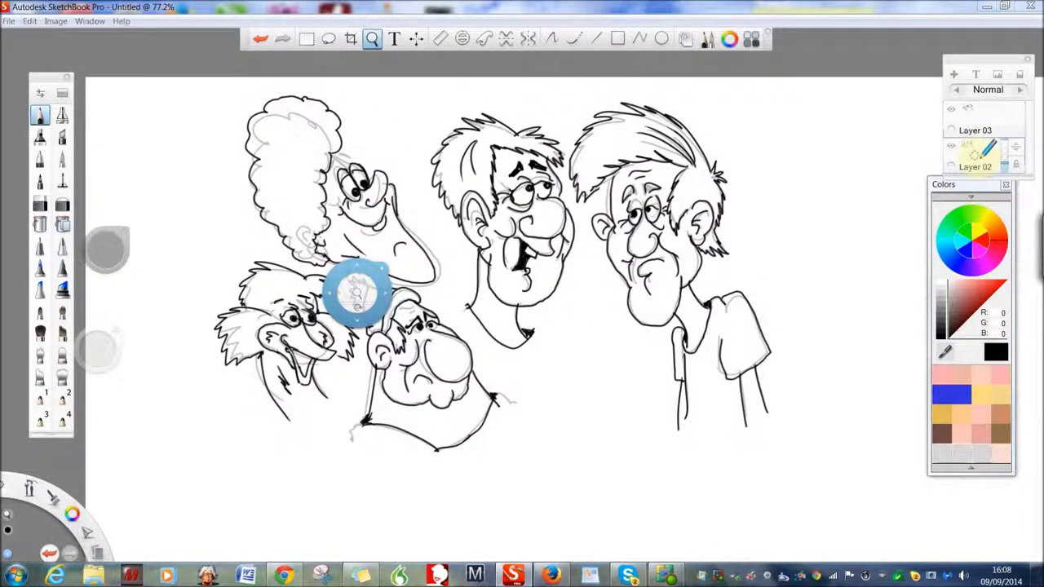
left_click_drag(977, 157, 998, 145)
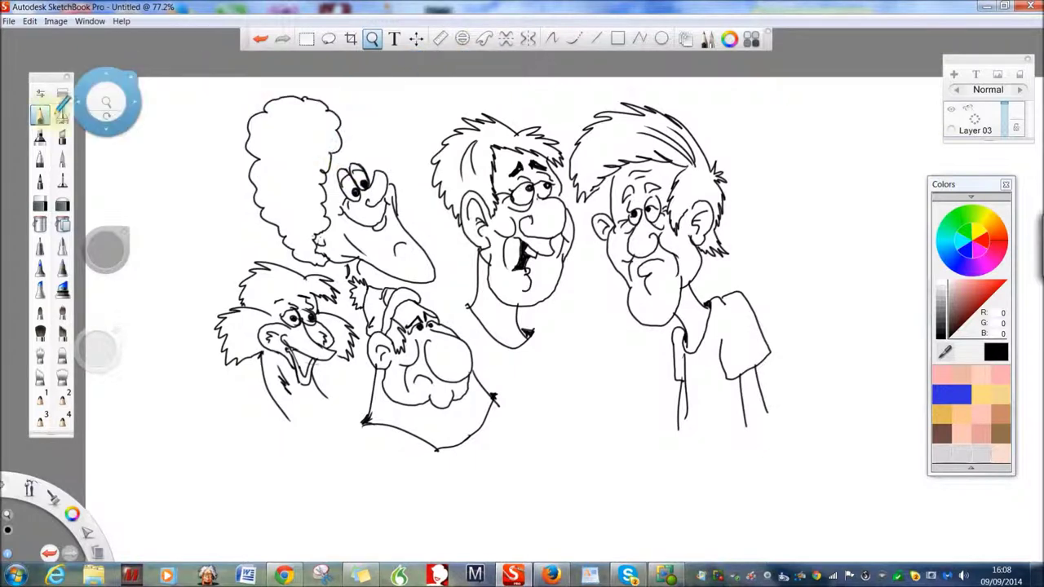
left_click(40, 115)
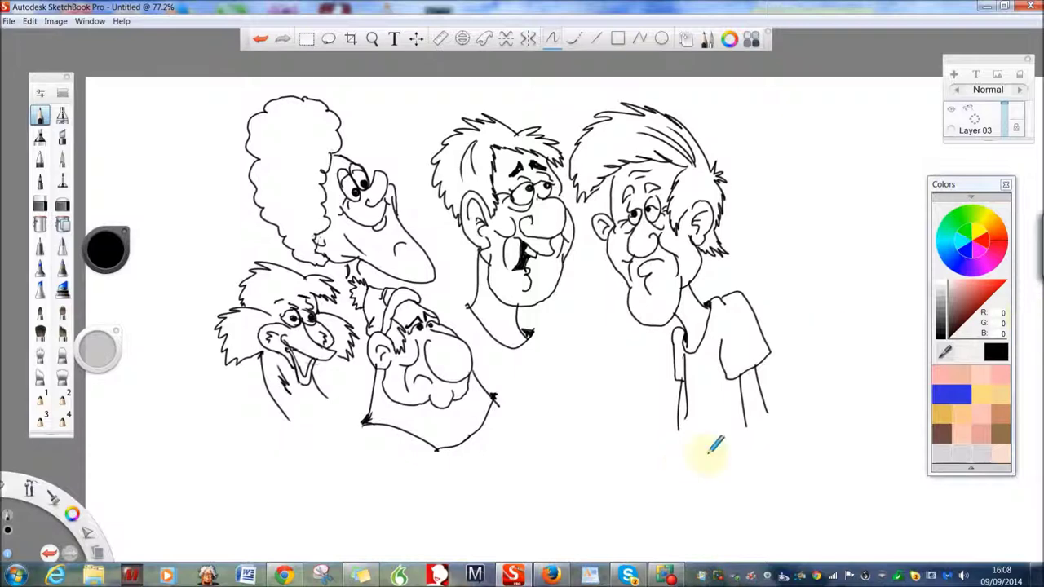
left_click(667, 575)
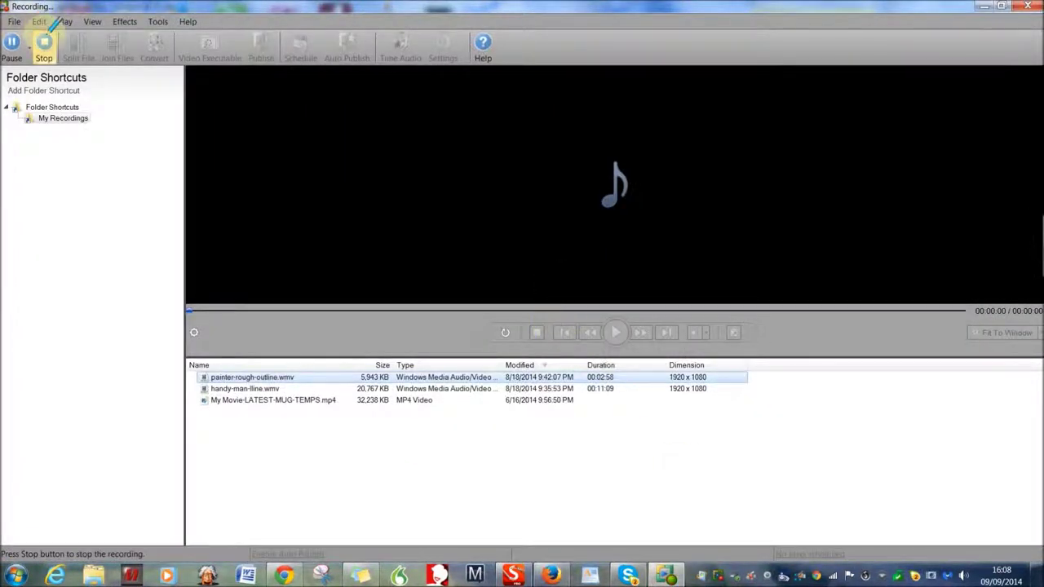
left_click(42, 42)
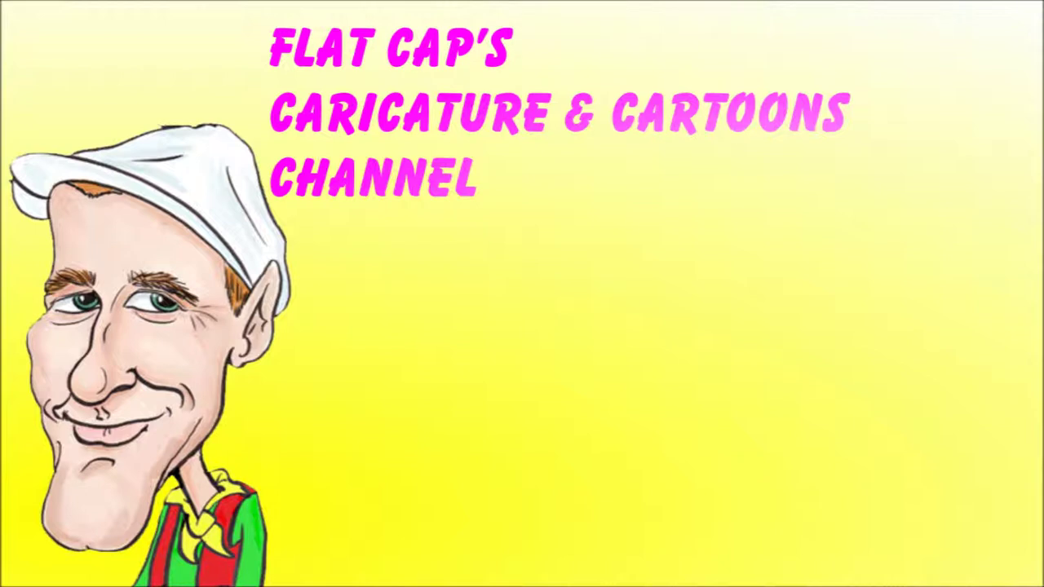